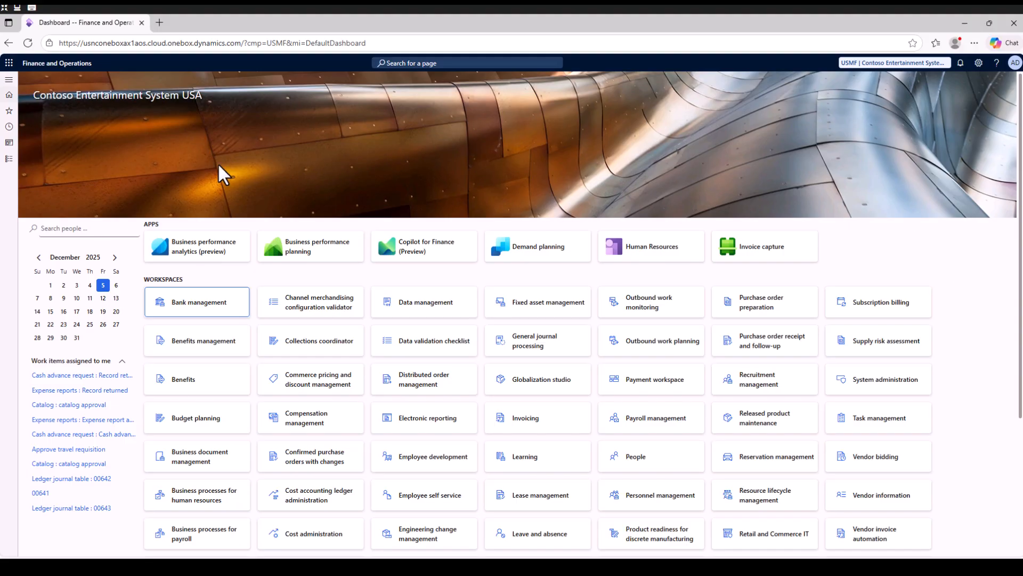
# Step: Open the list of all sales orders in the Sales and marketing module
pyautogui.click(11, 159)
pyautogui.scroll(-7, 46, 357)
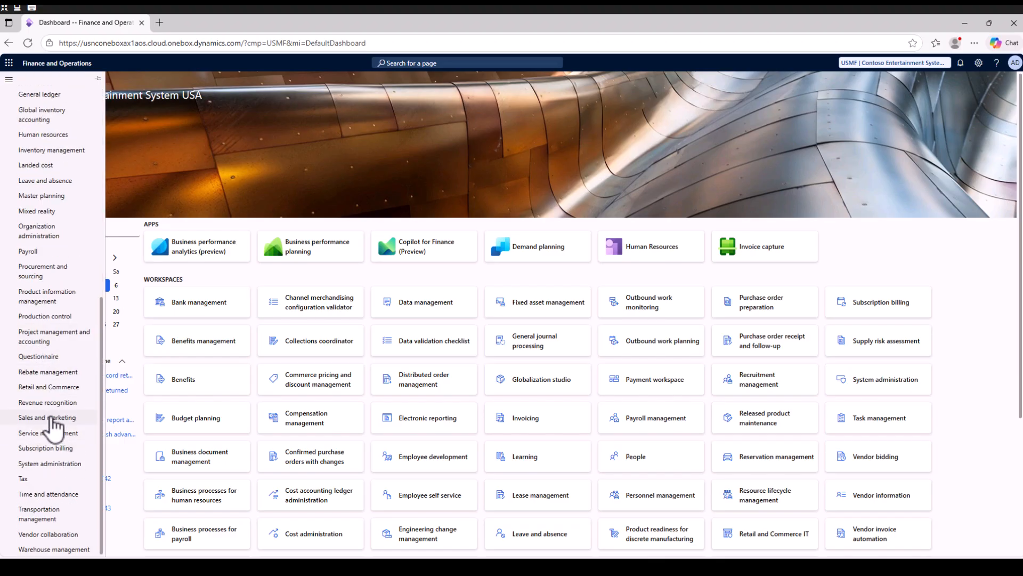
pyautogui.click(55, 419)
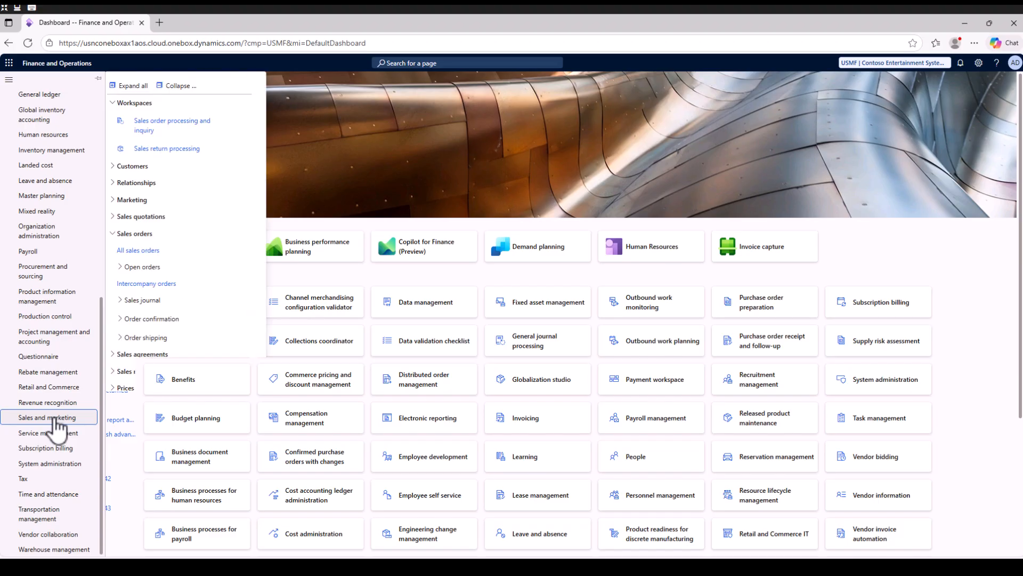
pyautogui.click(144, 250)
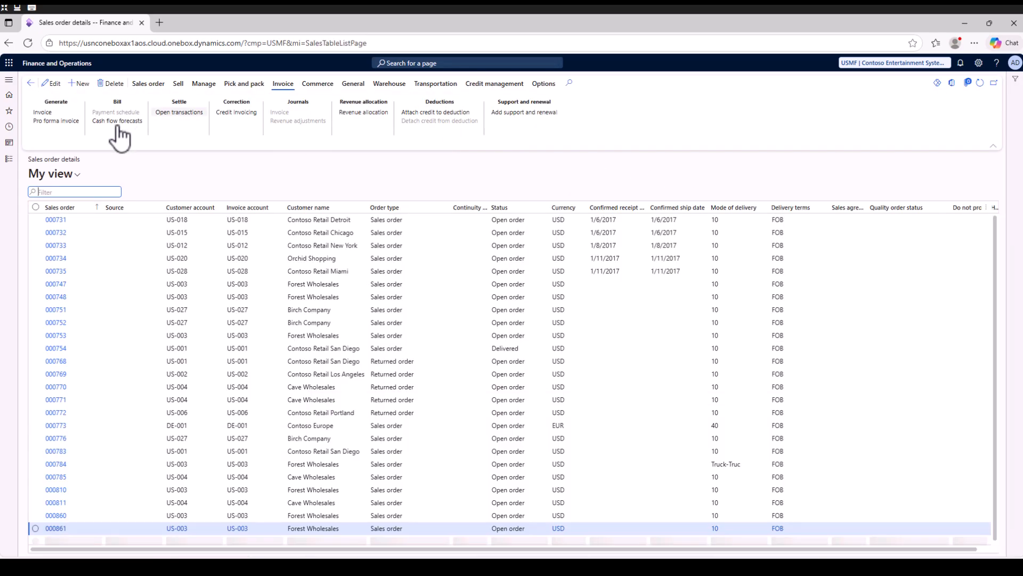
# Step: Create a new sales order for the customer Contoso Retail San Diego
pyautogui.click(81, 86)
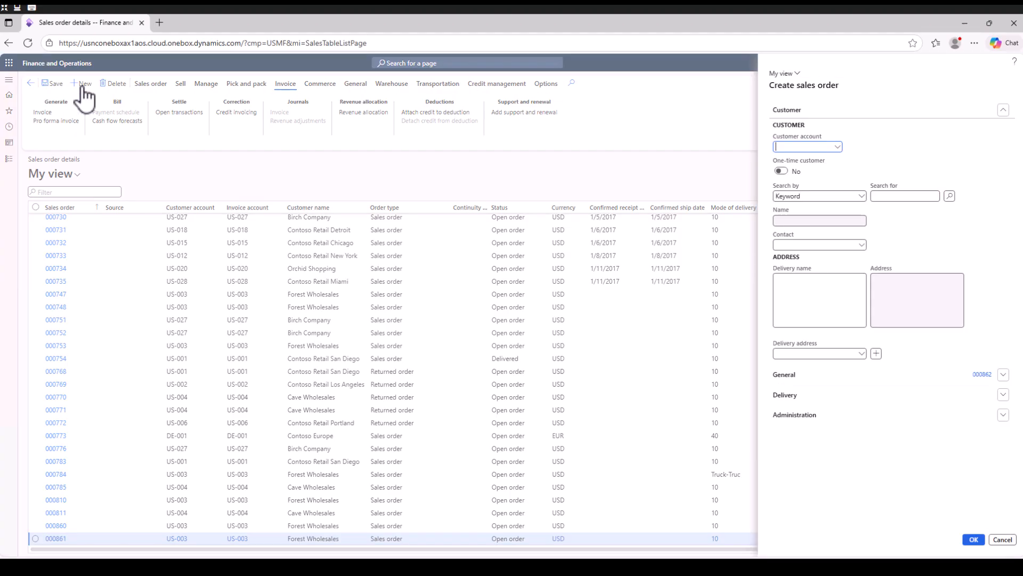
pyautogui.click(837, 148)
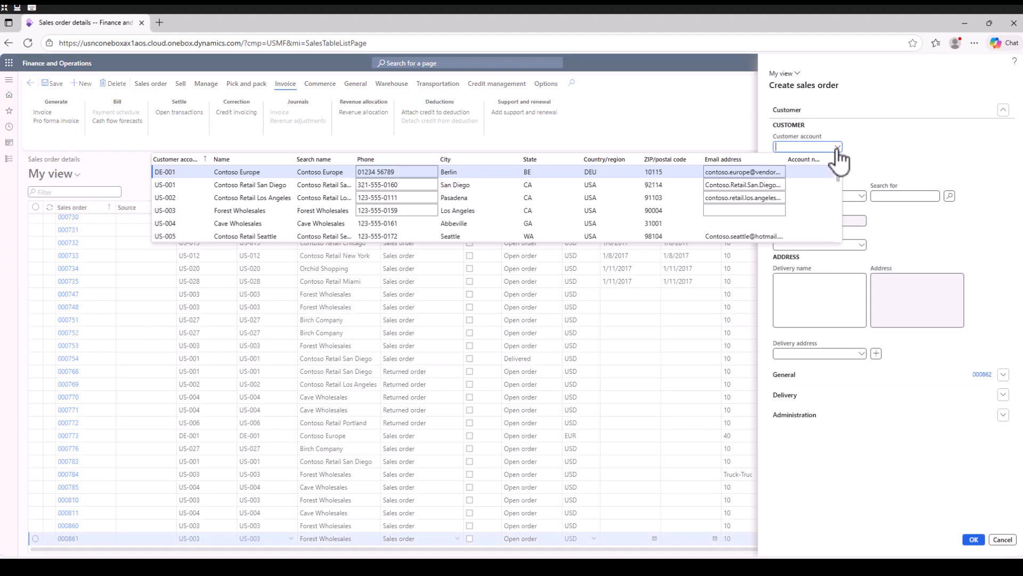
pyautogui.click(259, 186)
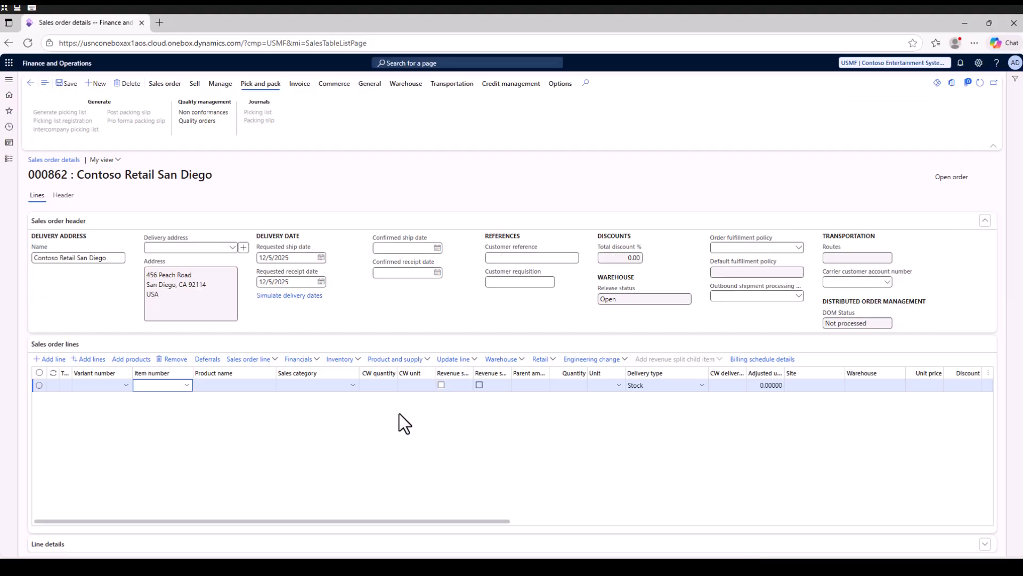
# Step: Review the new sales order's number, customer name and delivery address
pyautogui.doubleClick(67, 177)
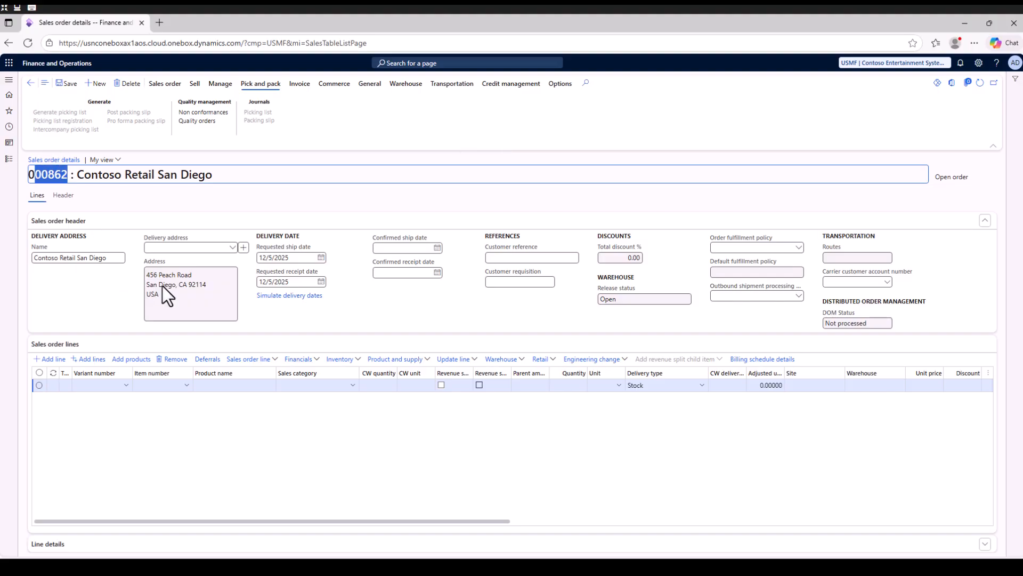
pyautogui.moveTo(159, 295); pyautogui.dragTo(143, 281)
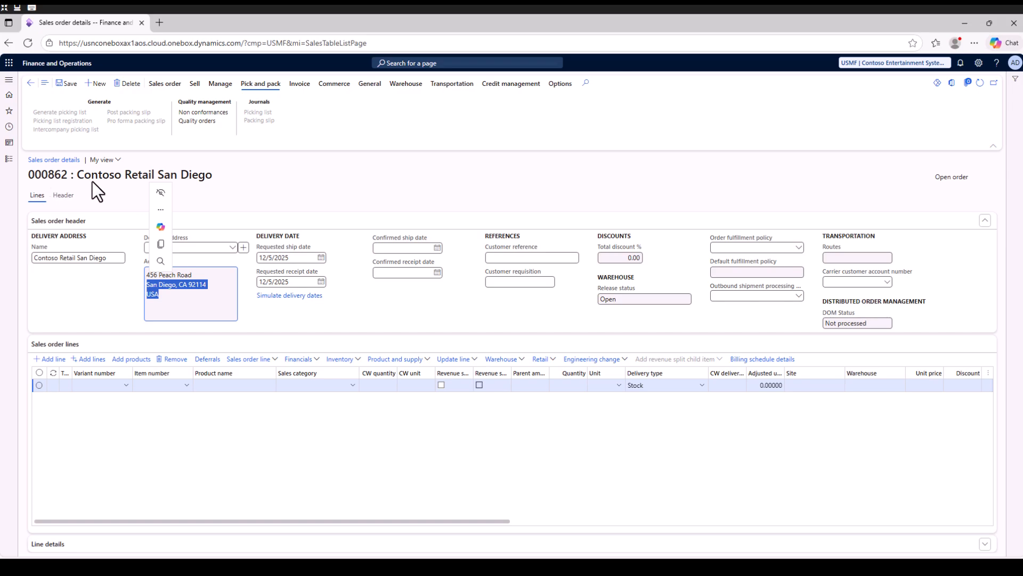
pyautogui.moveTo(215, 180); pyautogui.dragTo(91, 176)
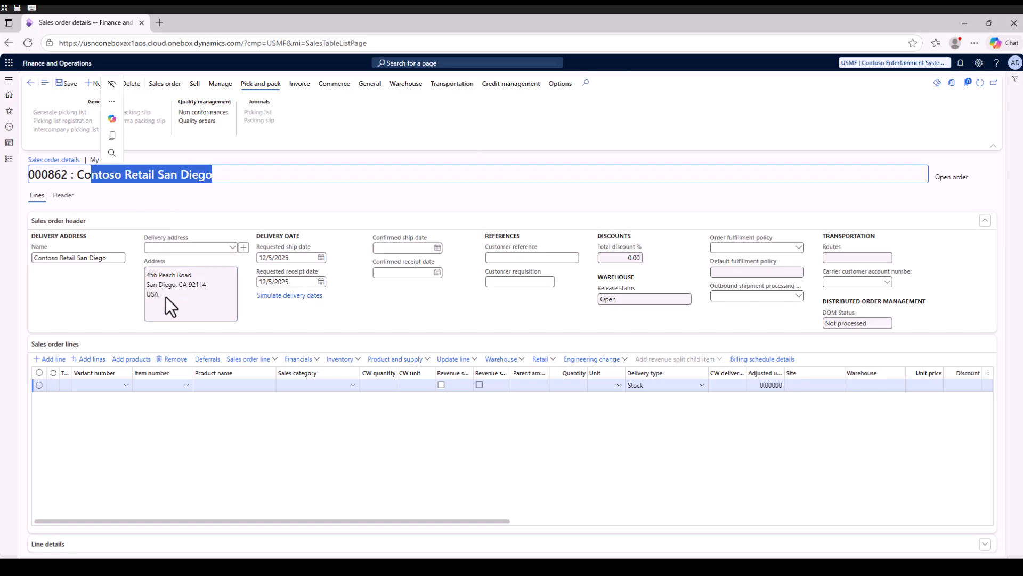
pyautogui.moveTo(165, 296); pyautogui.dragTo(143, 269)
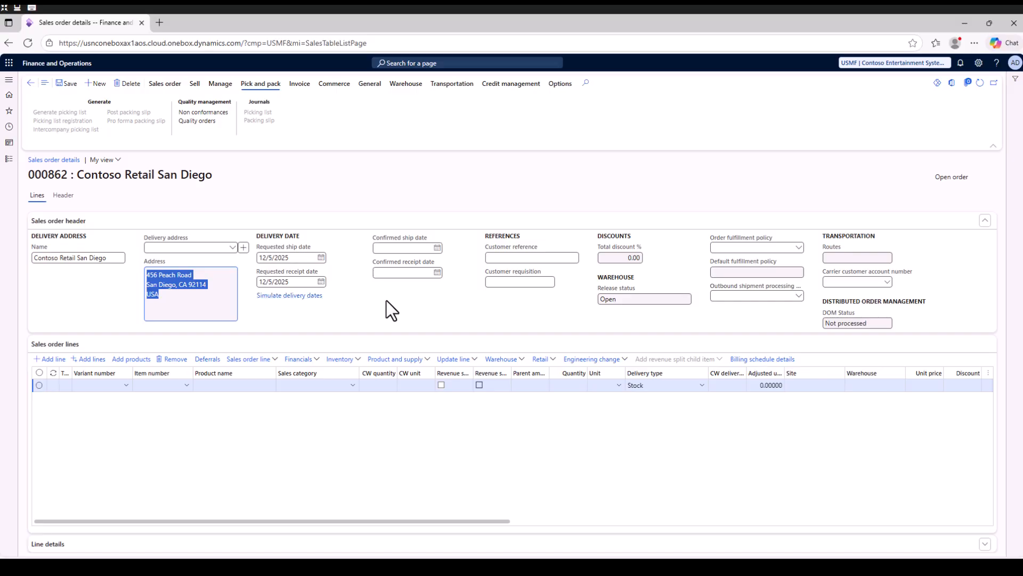
pyautogui.click(428, 430)
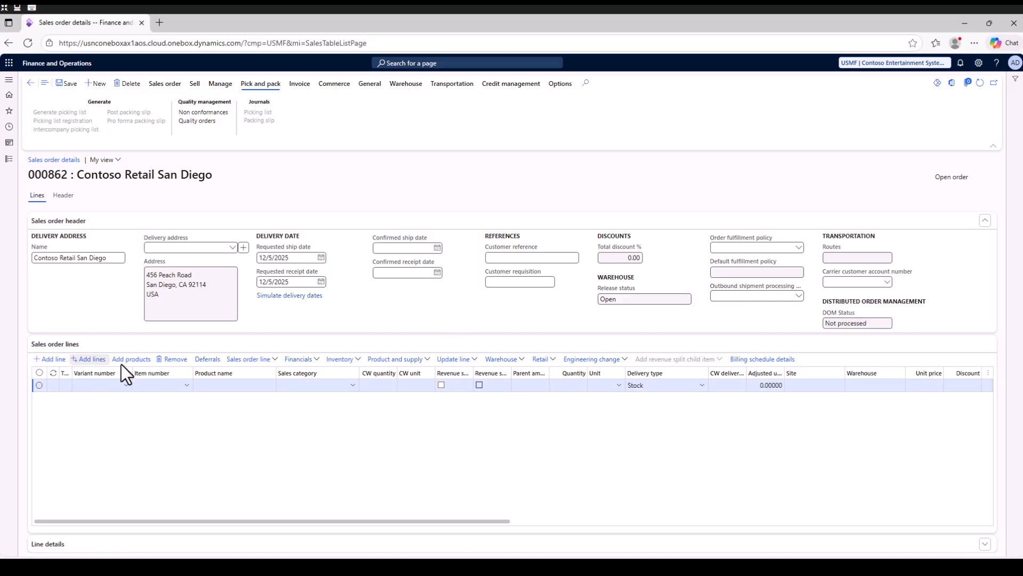
# Step: Choose D365 Product as the item on the first sales order line
pyautogui.click(159, 388)
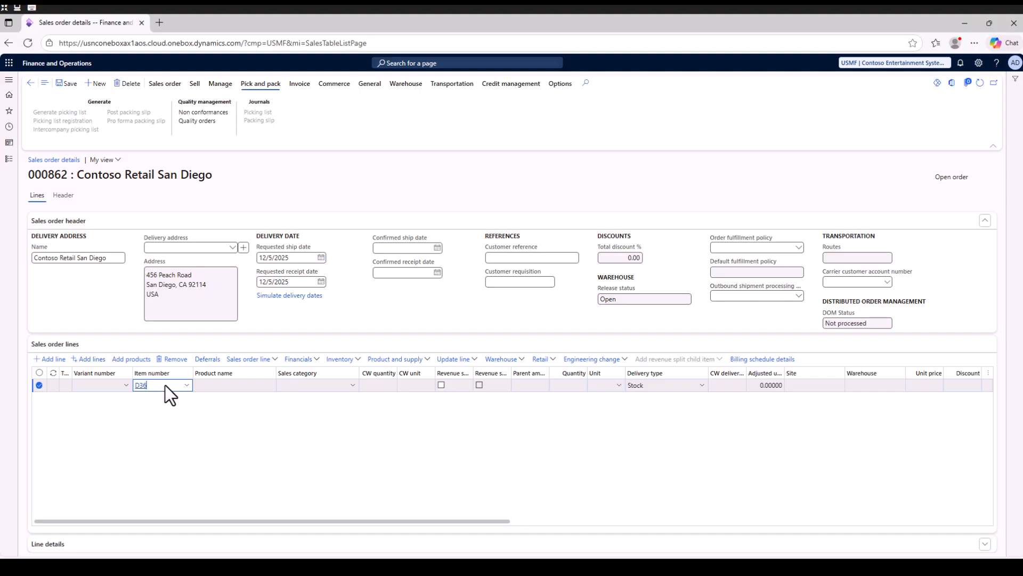
pyautogui.write('D365 p')
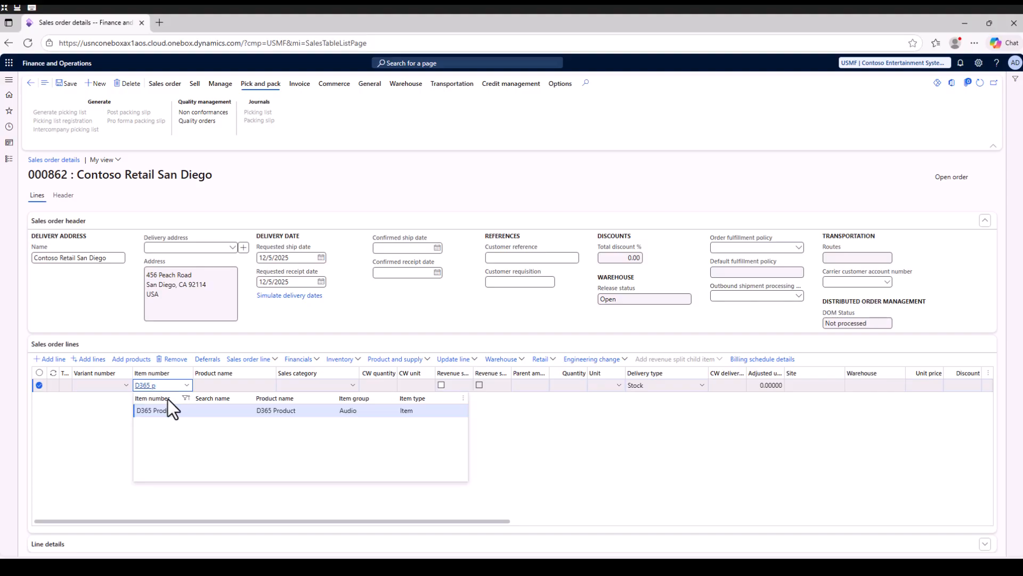
pyautogui.click(173, 409)
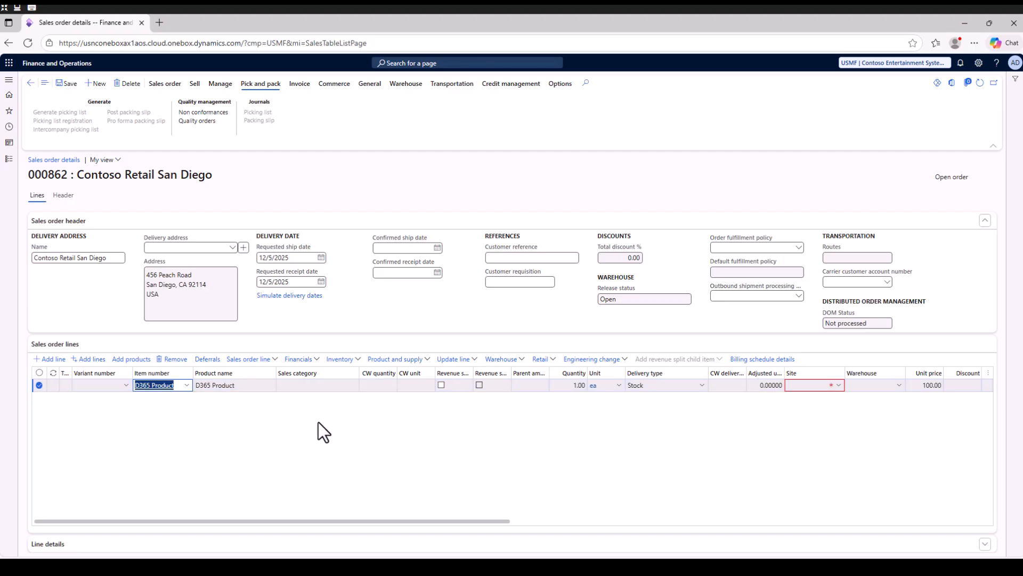
pyautogui.click(821, 386)
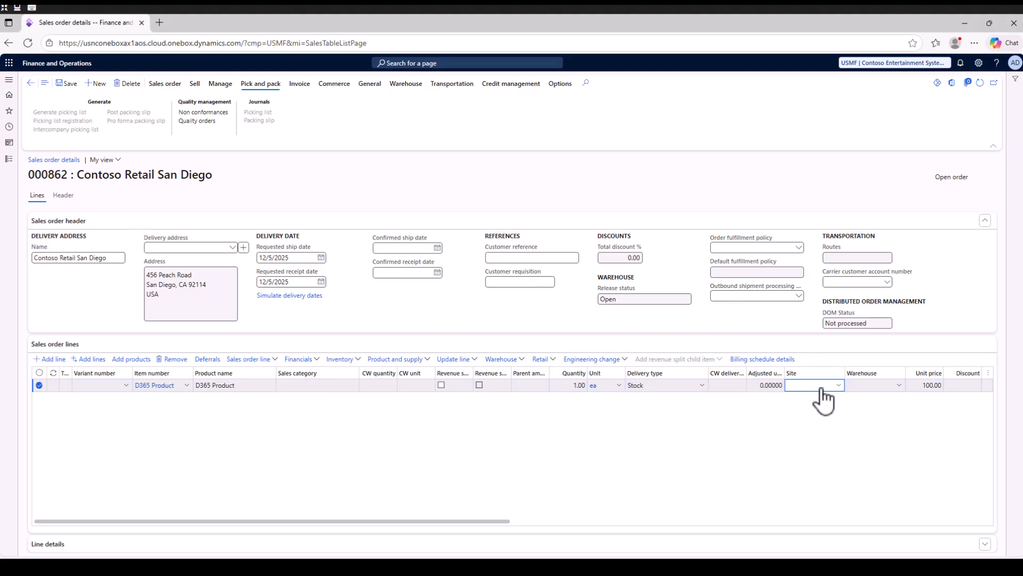
# Step: Duplicate the sales order browser tab and switch to the copy, keeping the original order open
pyautogui.rightClick(71, 24)
pyautogui.click(110, 88)
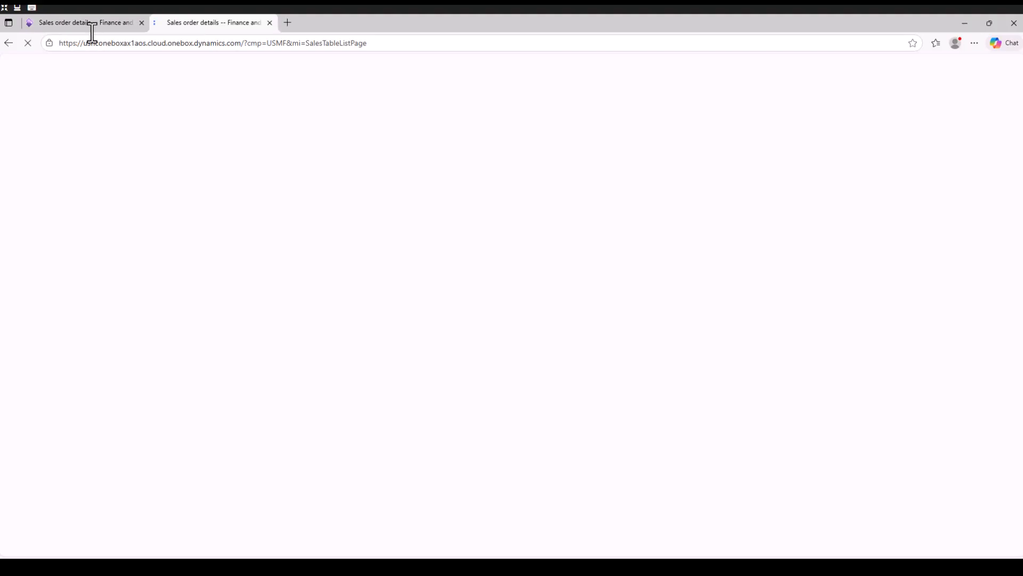
pyautogui.click(91, 24)
pyautogui.click(184, 22)
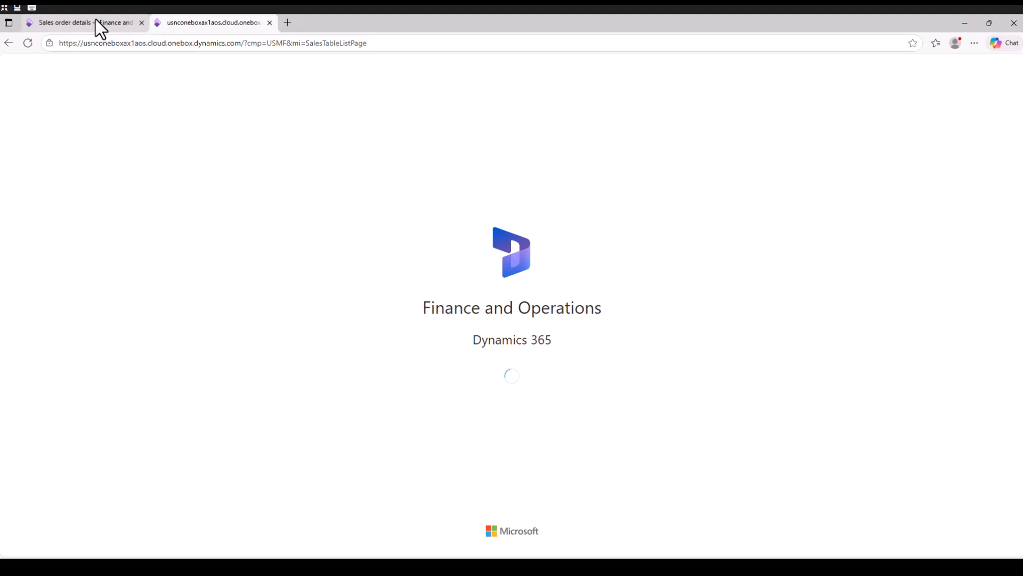
pyautogui.click(95, 20)
pyautogui.click(197, 21)
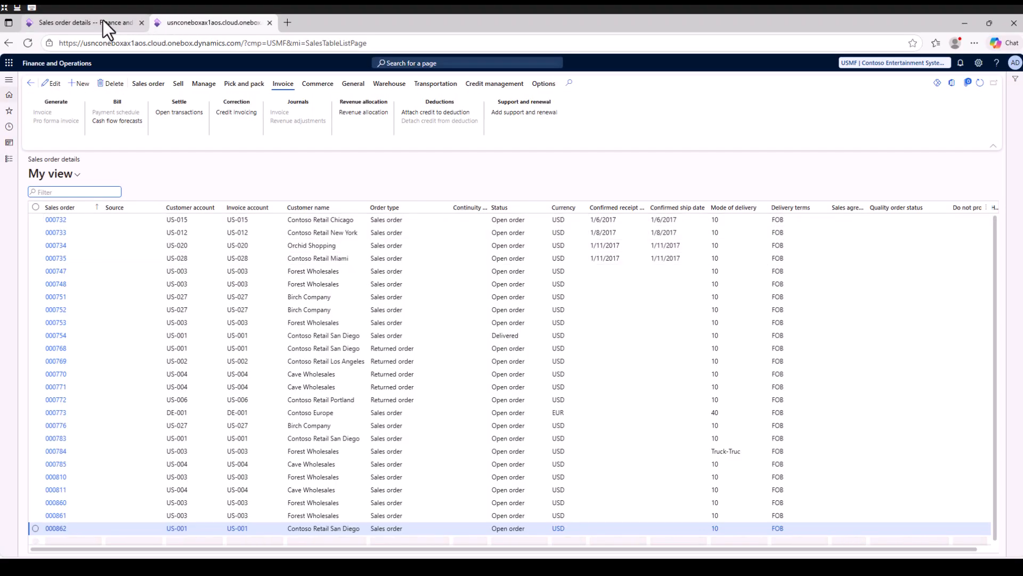
# Step: Open the on-hand list in Inventory management and filter it to item numbers beginning with D365
pyautogui.click(8, 159)
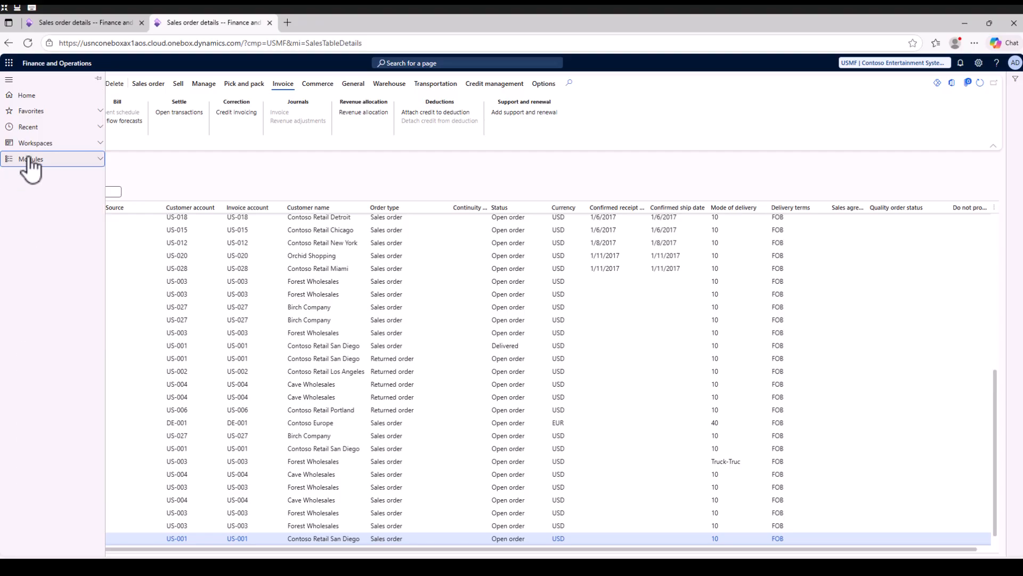
pyautogui.scroll(-6, 63, 360)
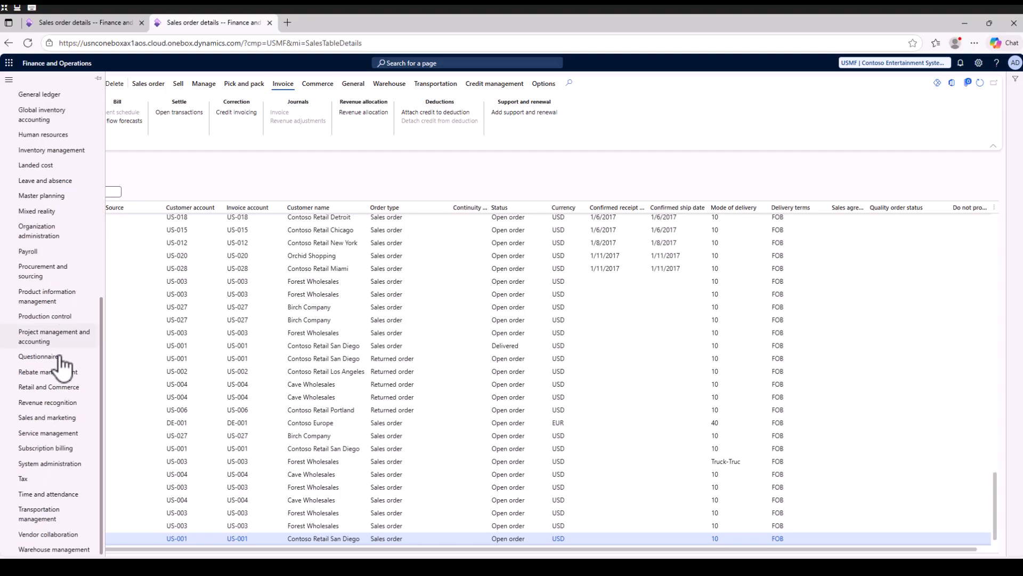
pyautogui.click(64, 154)
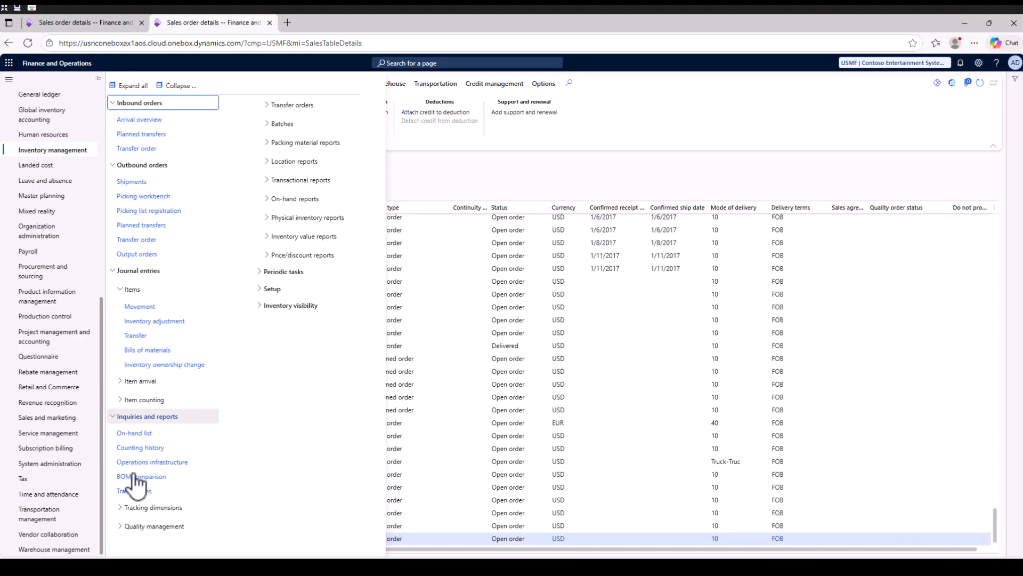
pyautogui.click(176, 85)
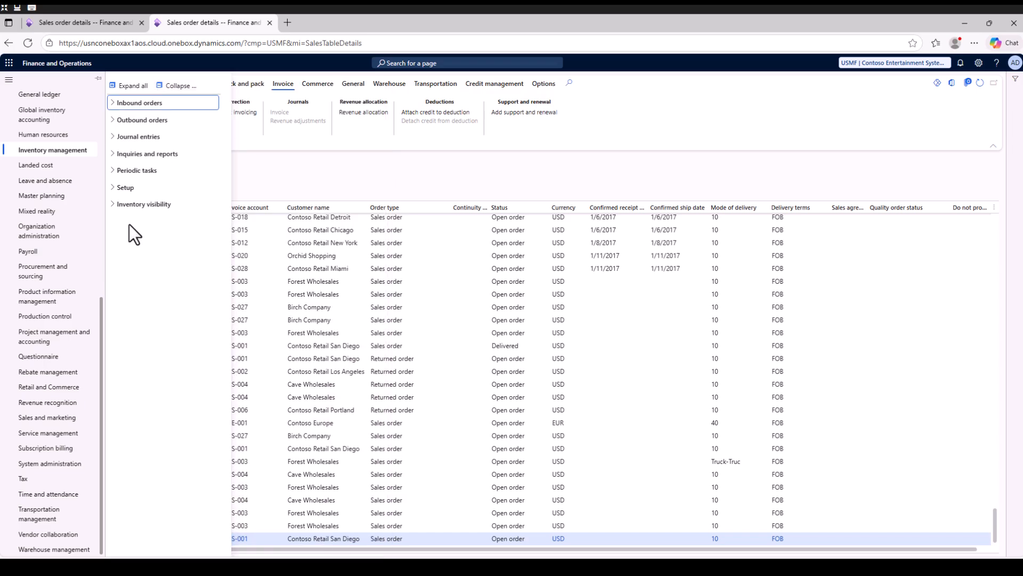
pyautogui.click(133, 154)
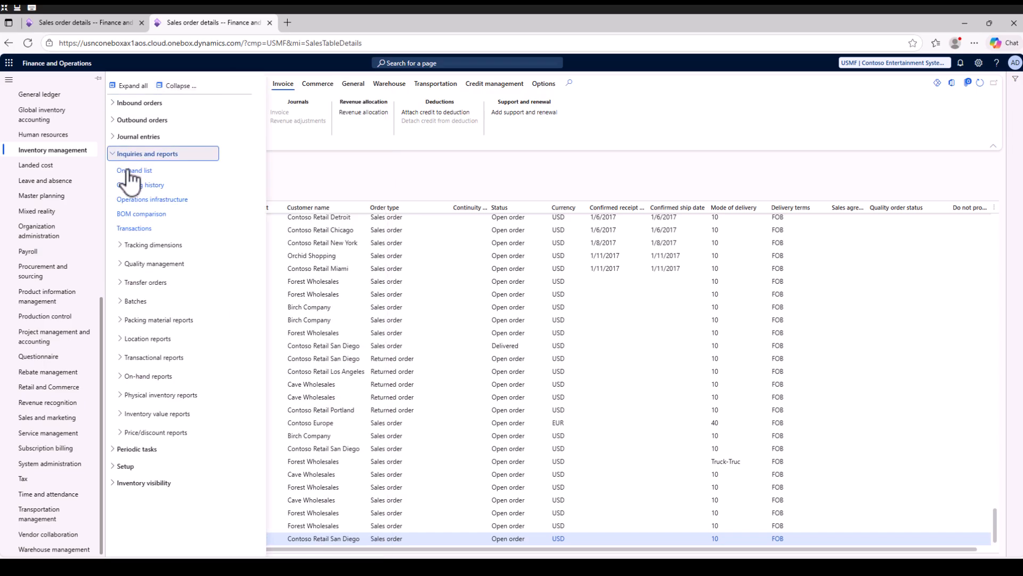
pyautogui.click(134, 170)
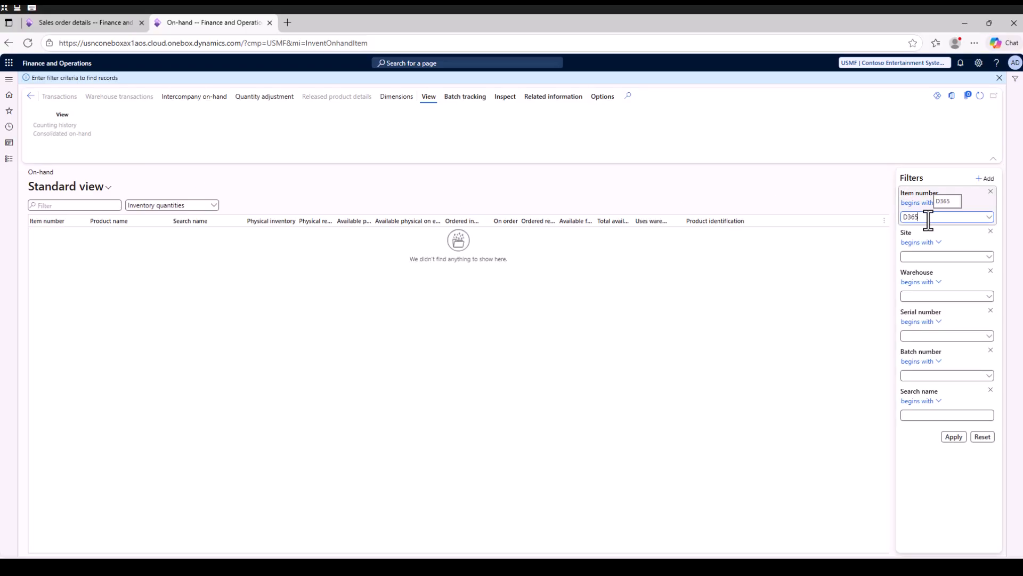
pyautogui.click(954, 437)
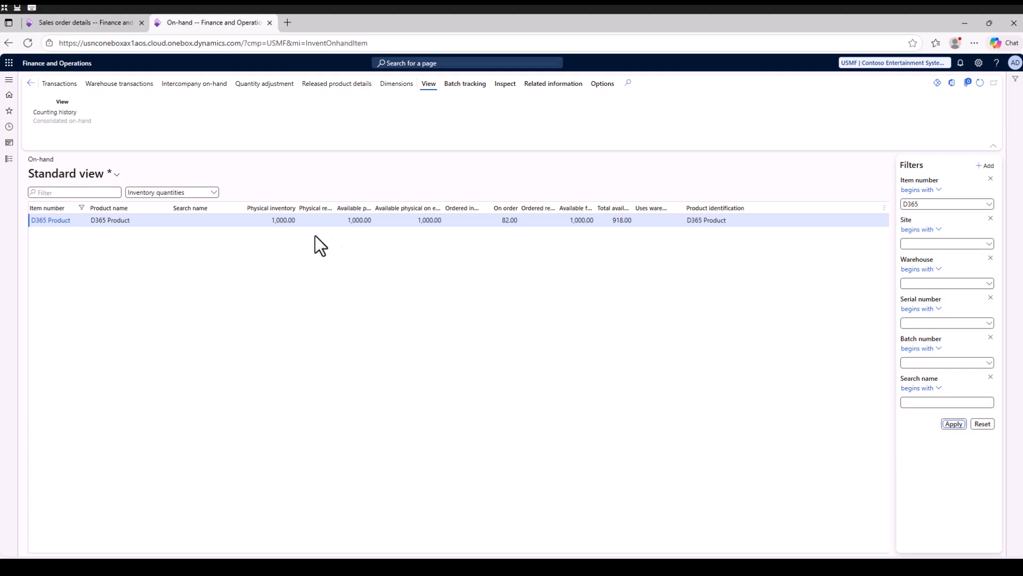
# Step: Display the on-hand list by Site and Warehouse with the setup saved, and check the physical inventory in warehouse D365 Wr
pyautogui.click(188, 223)
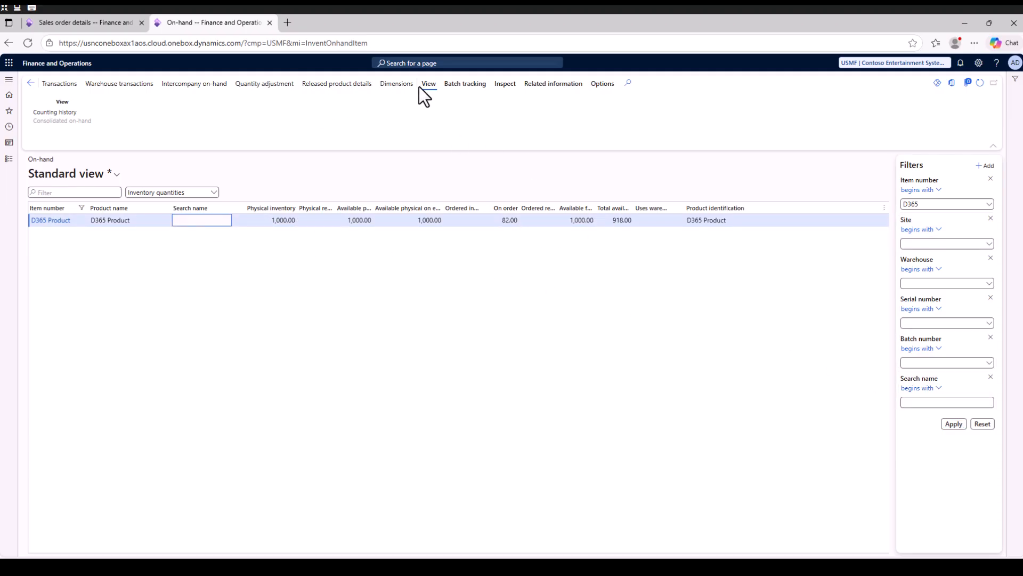
pyautogui.click(392, 83)
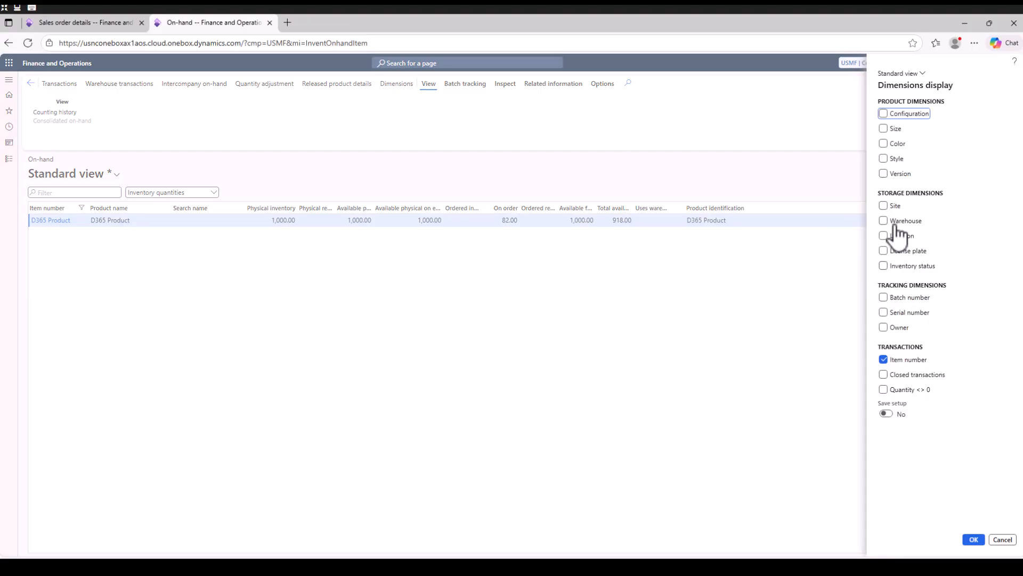
pyautogui.click(883, 205)
pyautogui.click(883, 221)
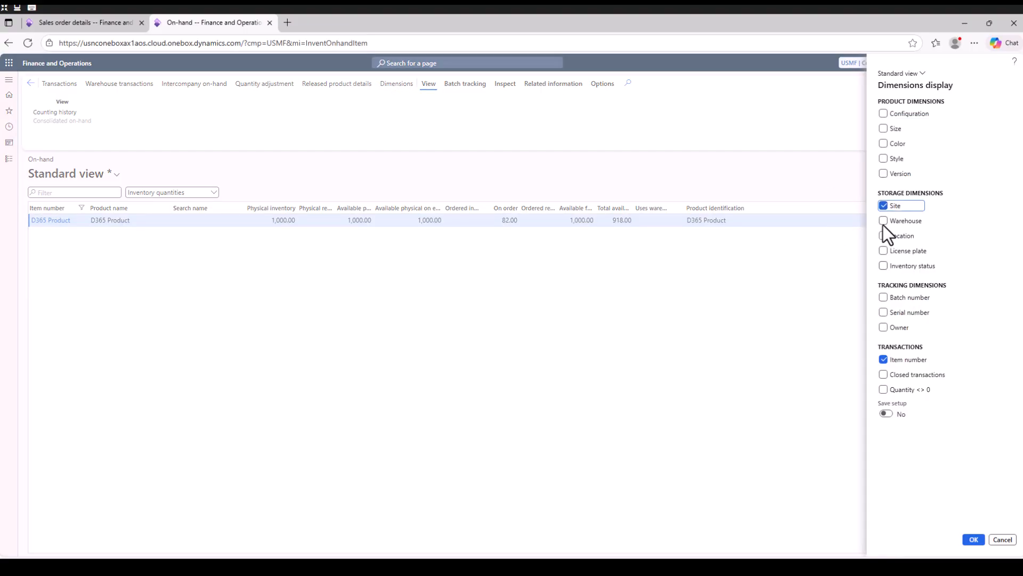
pyautogui.click(886, 415)
pyautogui.click(973, 540)
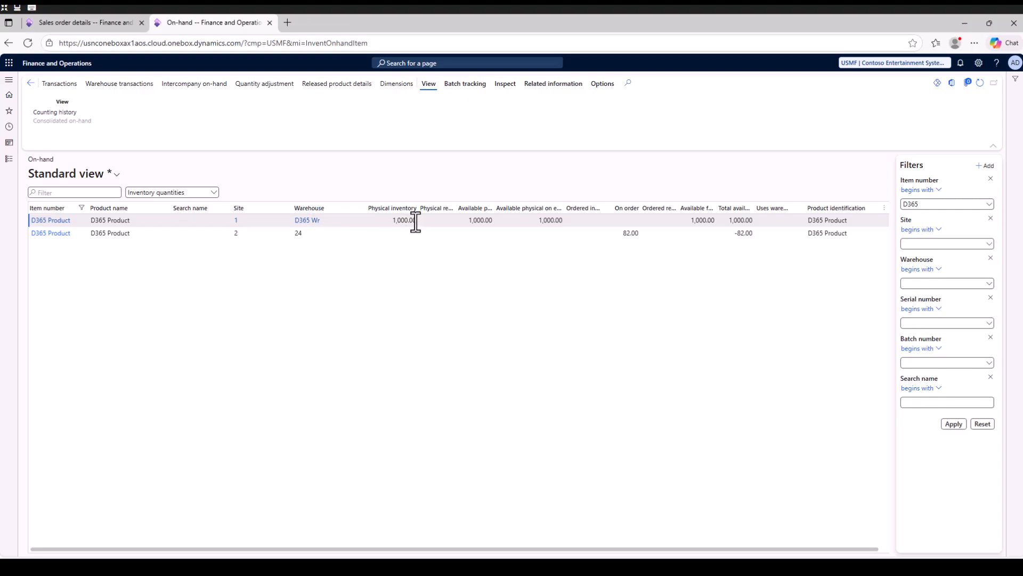
pyautogui.click(394, 220)
pyautogui.moveTo(429, 224); pyautogui.dragTo(430, 224)
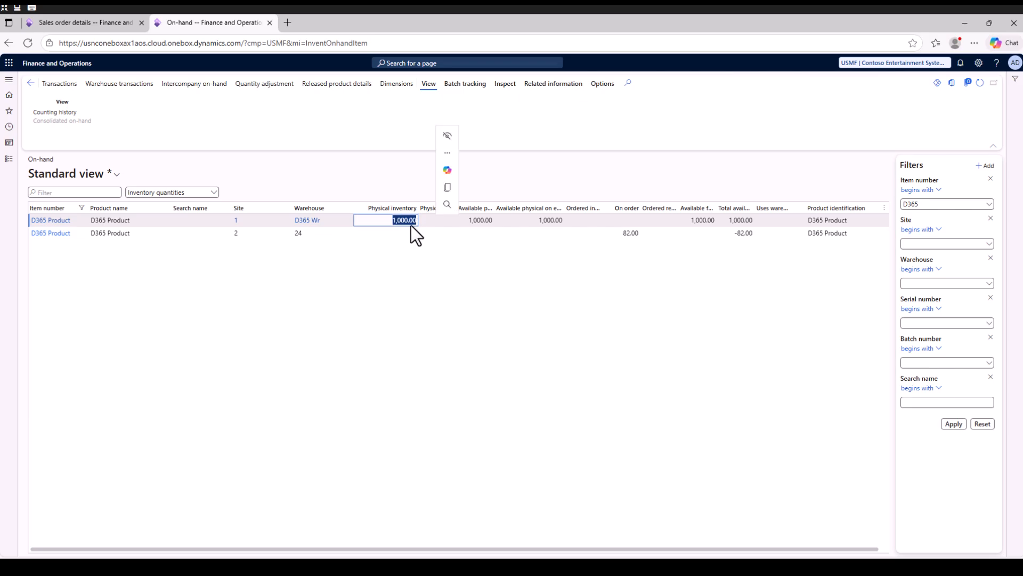
# Step: Back in the sales order tab, set the line's site to 1 and warehouse to D365 Wr, and save the order
pyautogui.click(114, 22)
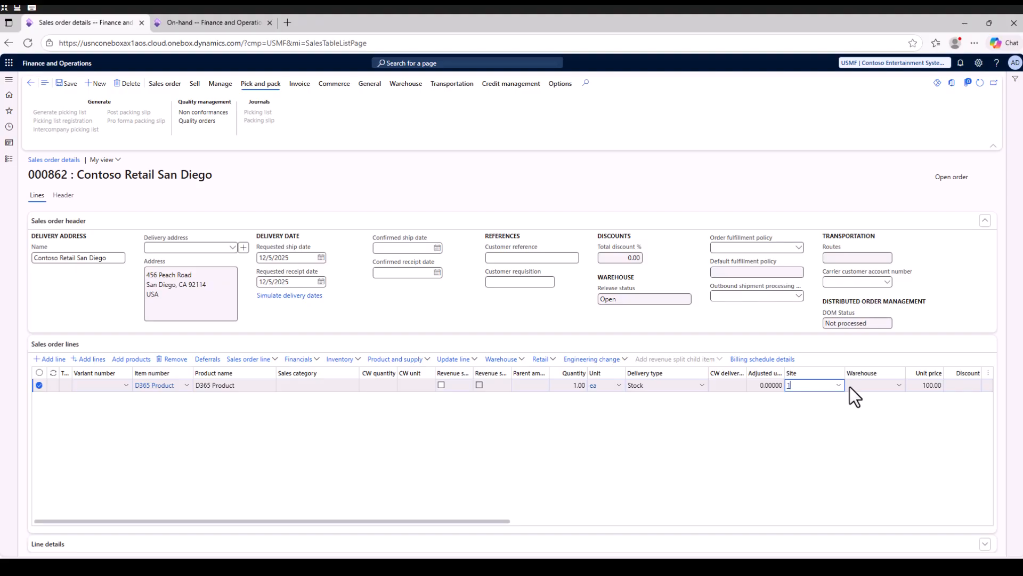
pyautogui.click(873, 387)
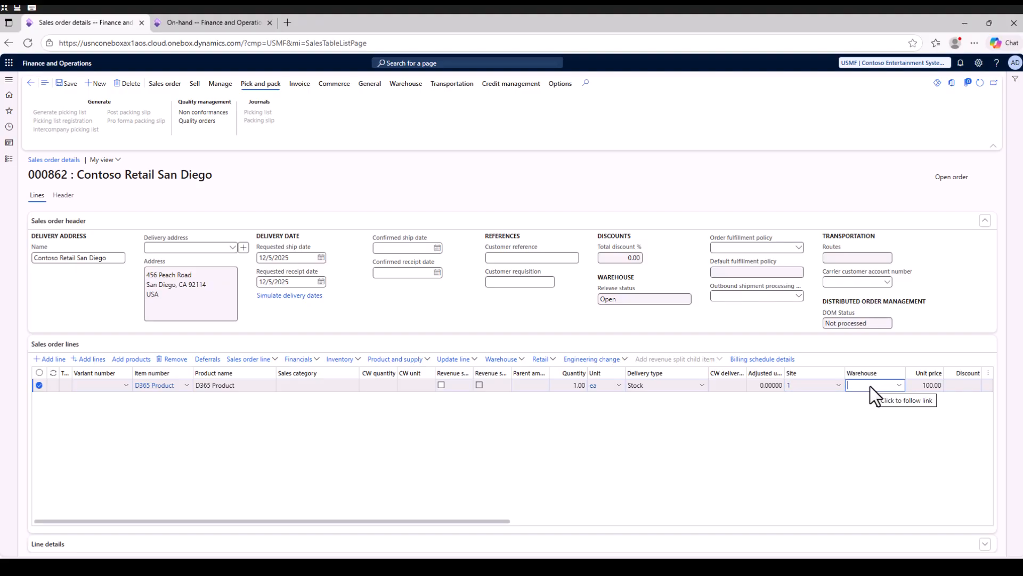
pyautogui.write('d')
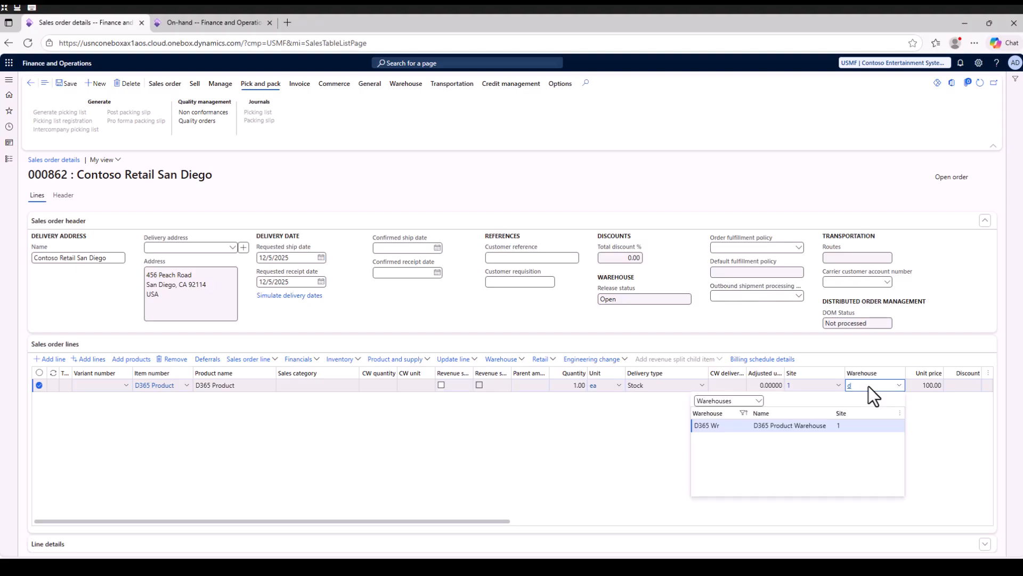
pyautogui.click(858, 425)
pyautogui.click(68, 84)
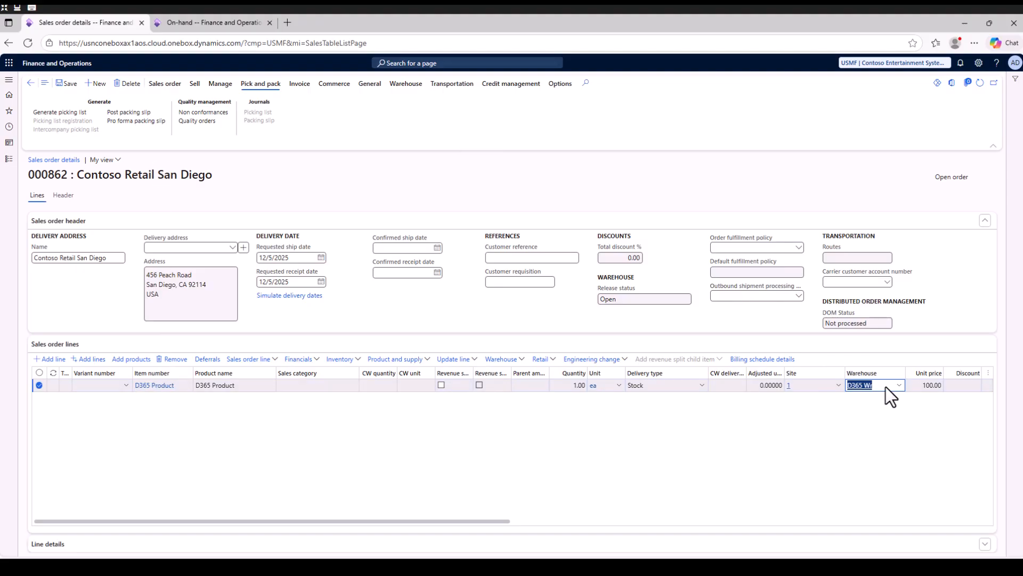
# Step: Set the D365 Product line's quantity to 91, save the order, and check the line's net amount
pyautogui.click(570, 385)
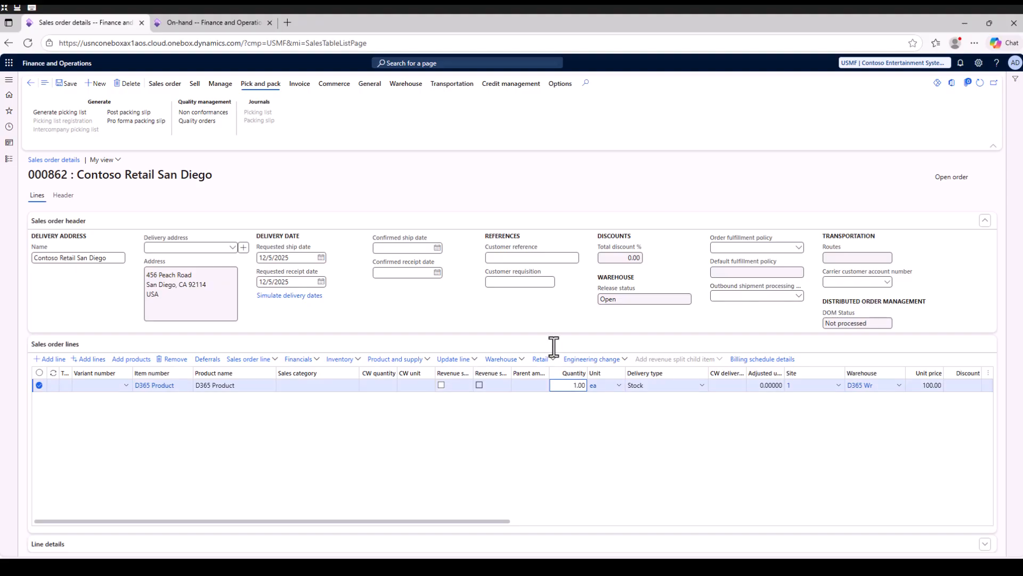
pyautogui.write('9')
pyautogui.click(571, 434)
pyautogui.click(70, 84)
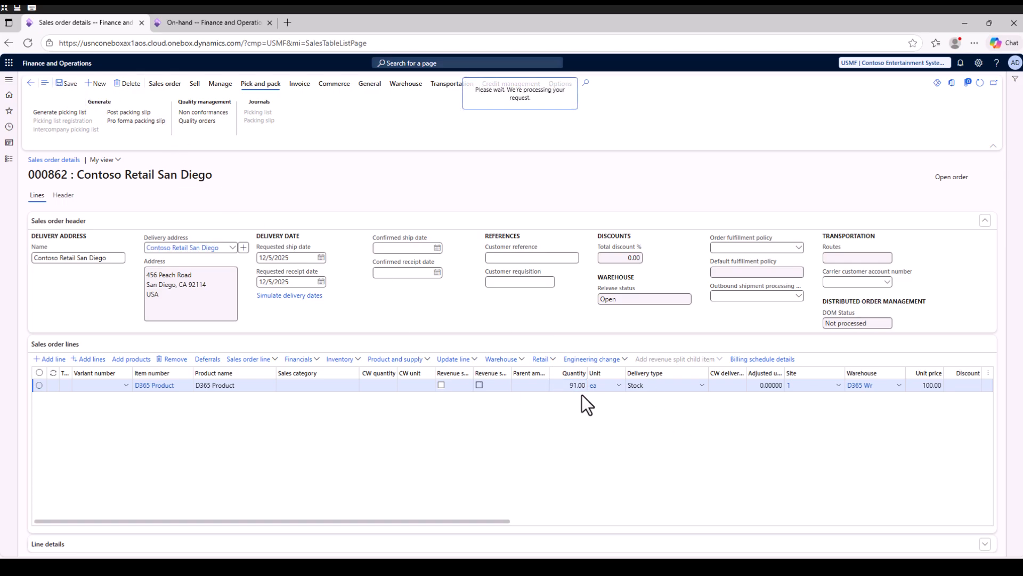
pyautogui.moveTo(501, 523); pyautogui.dragTo(625, 529)
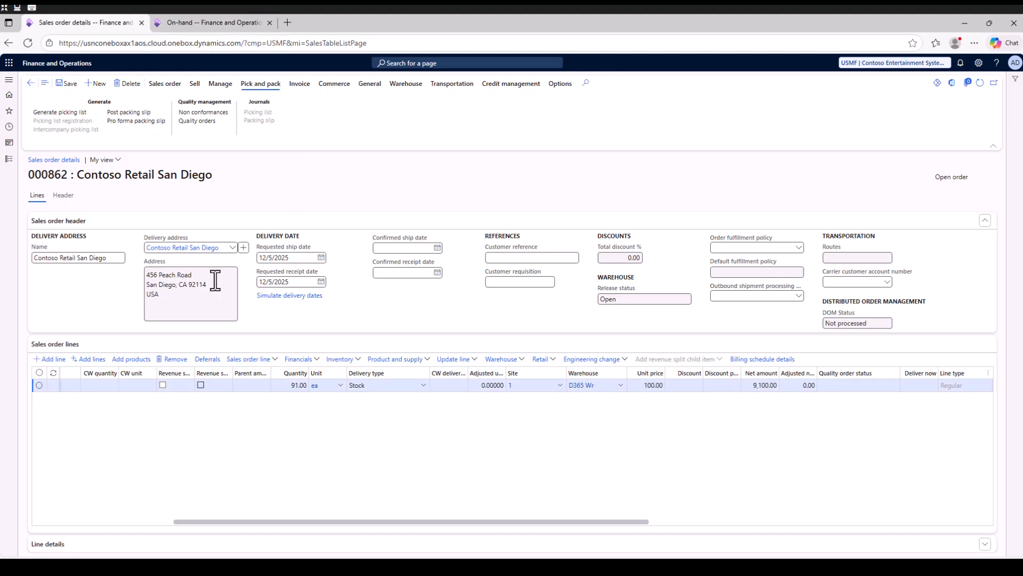
pyautogui.moveTo(458, 523); pyautogui.dragTo(141, 467)
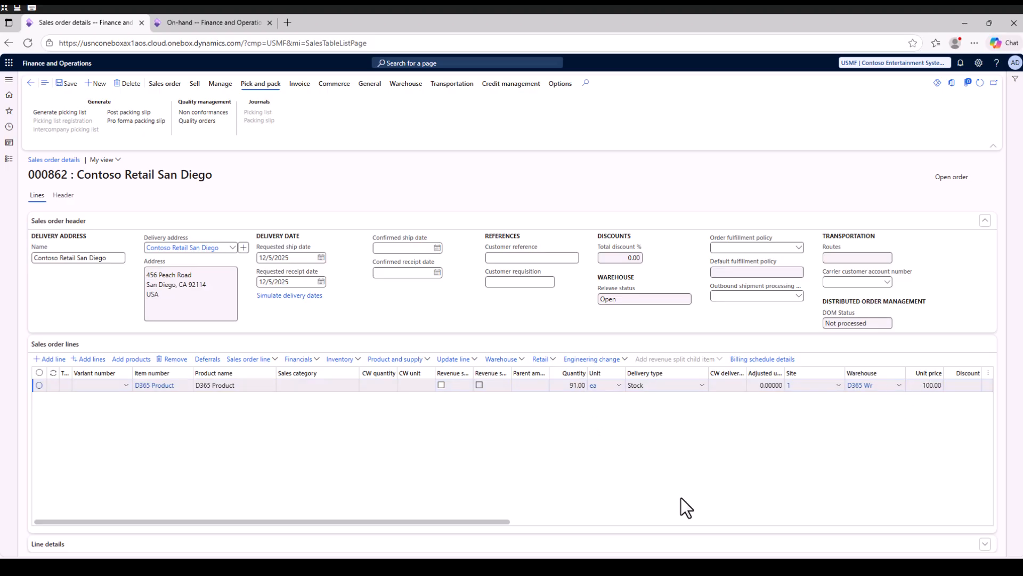
pyautogui.moveTo(526, 522); pyautogui.dragTo(564, 522)
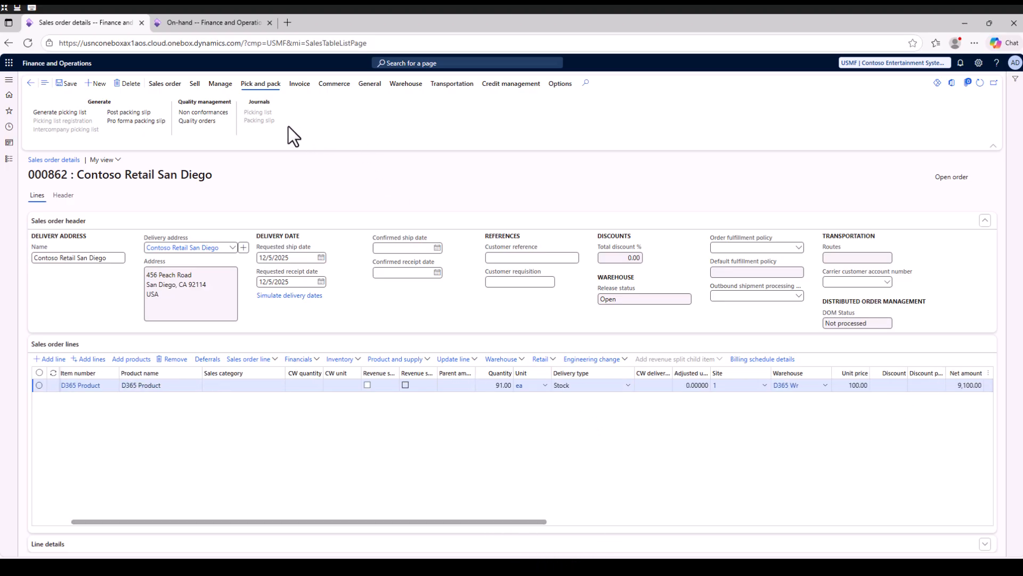
# Step: Confirm the sales order directly, without going through the confirmation posting form
pyautogui.click(195, 84)
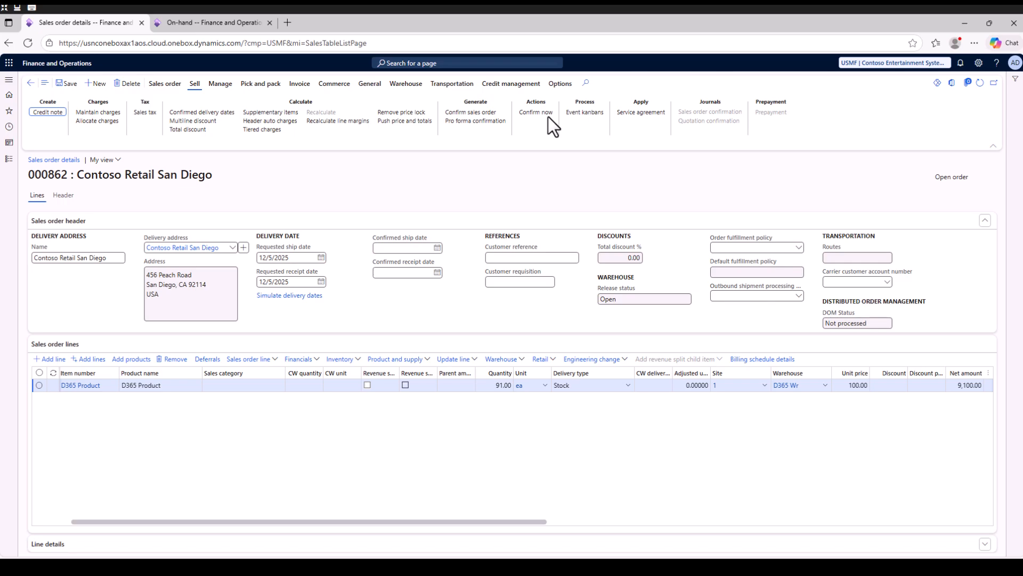
pyautogui.click(535, 113)
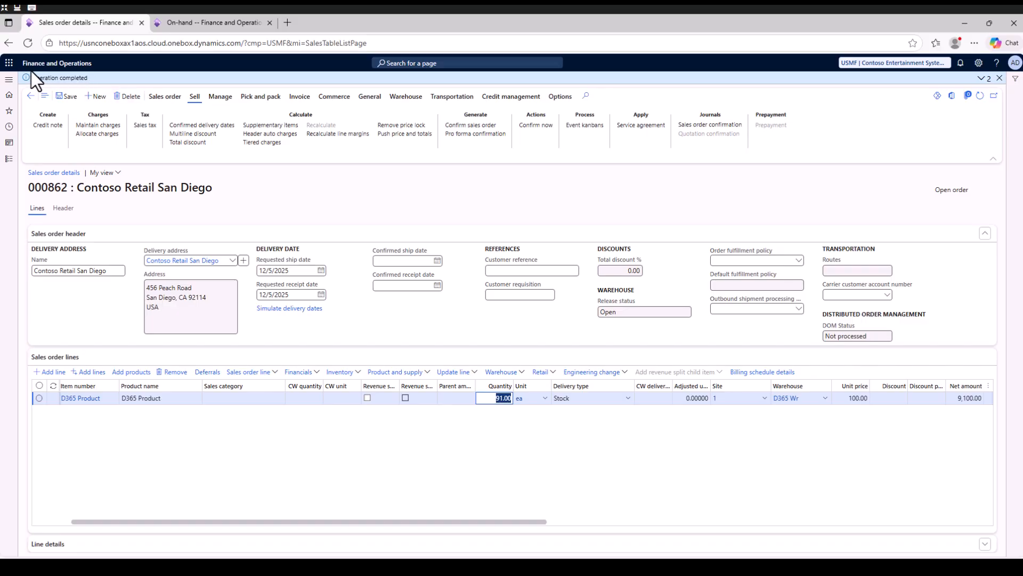
pyautogui.moveTo(31, 72); pyautogui.dragTo(20, 76)
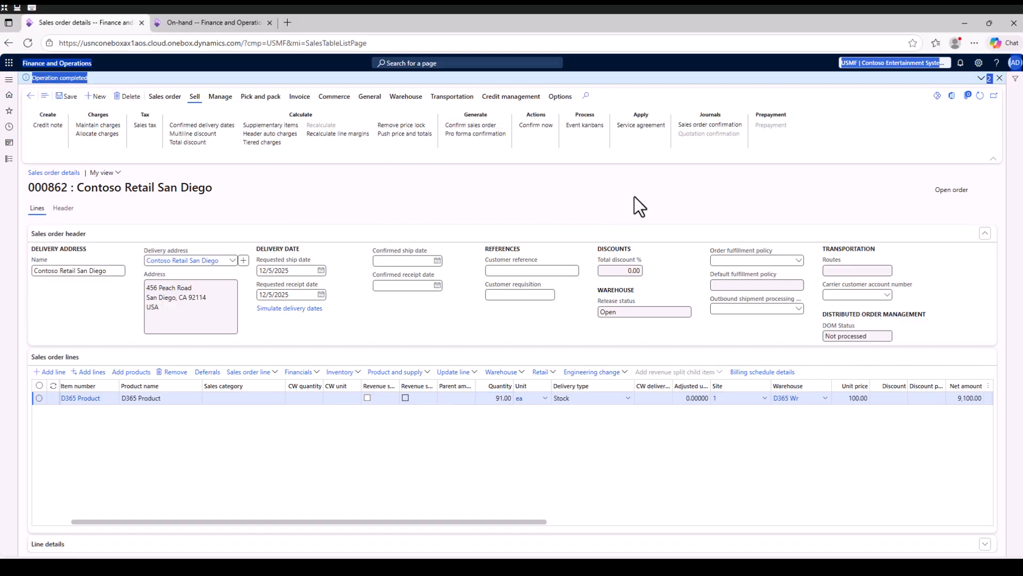
# Step: Review the sales order confirmation journal's overview and line details, and return to the sales order
pyautogui.click(703, 127)
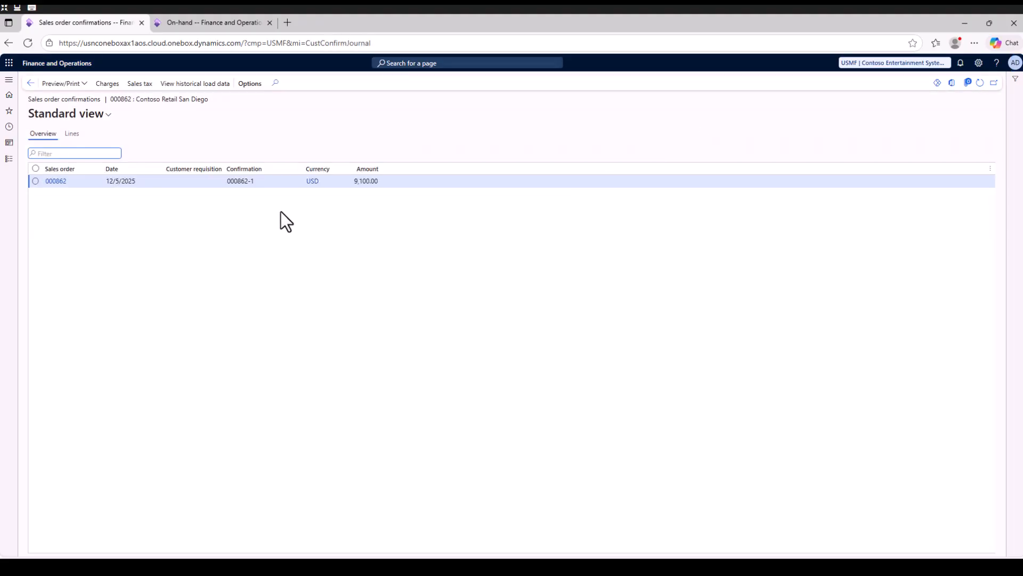
pyautogui.click(233, 181)
pyautogui.doubleClick(230, 182)
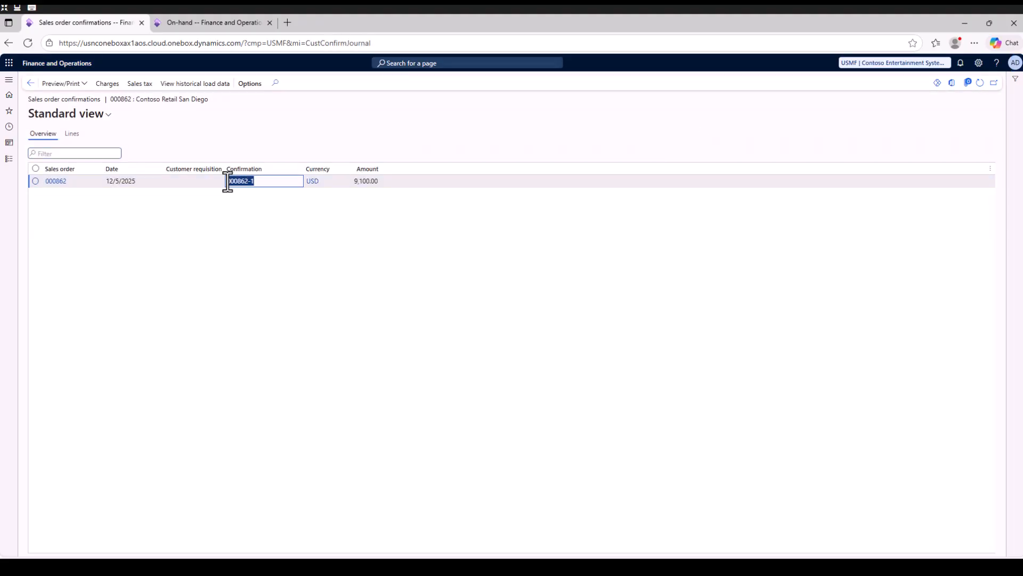
pyautogui.click(260, 181)
pyautogui.click(70, 137)
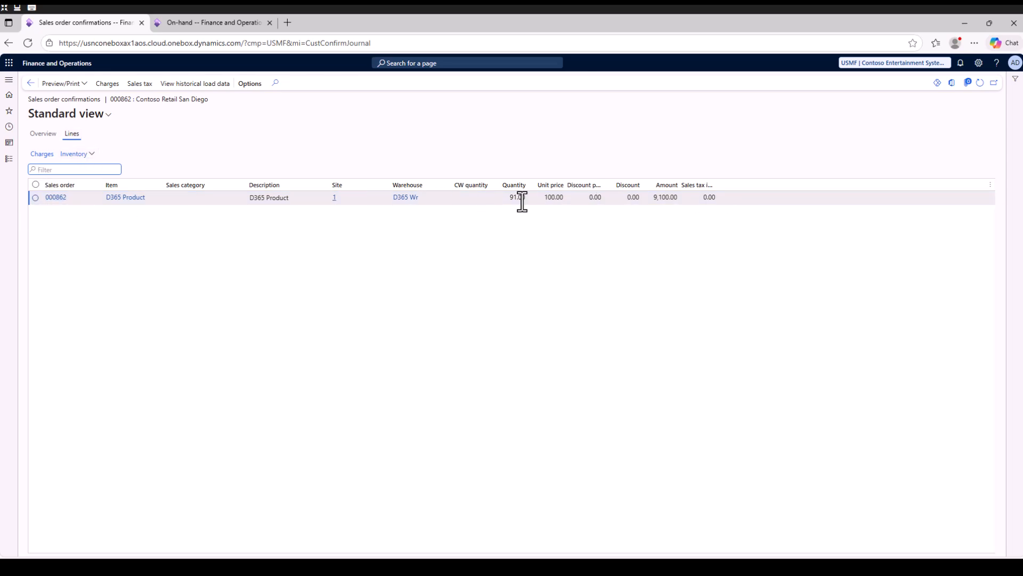
pyautogui.click(35, 197)
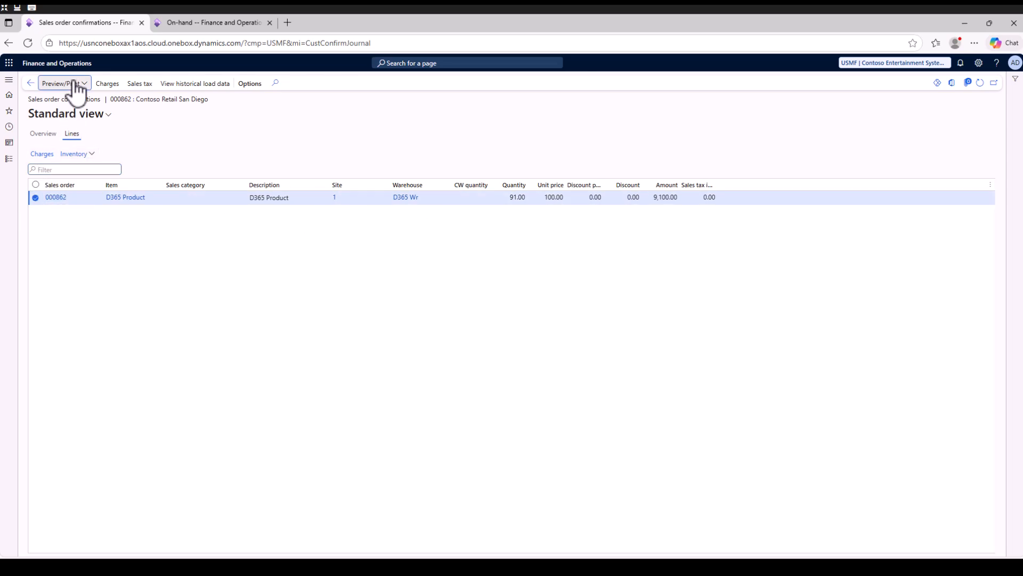
pyautogui.click(64, 84)
pyautogui.click(75, 112)
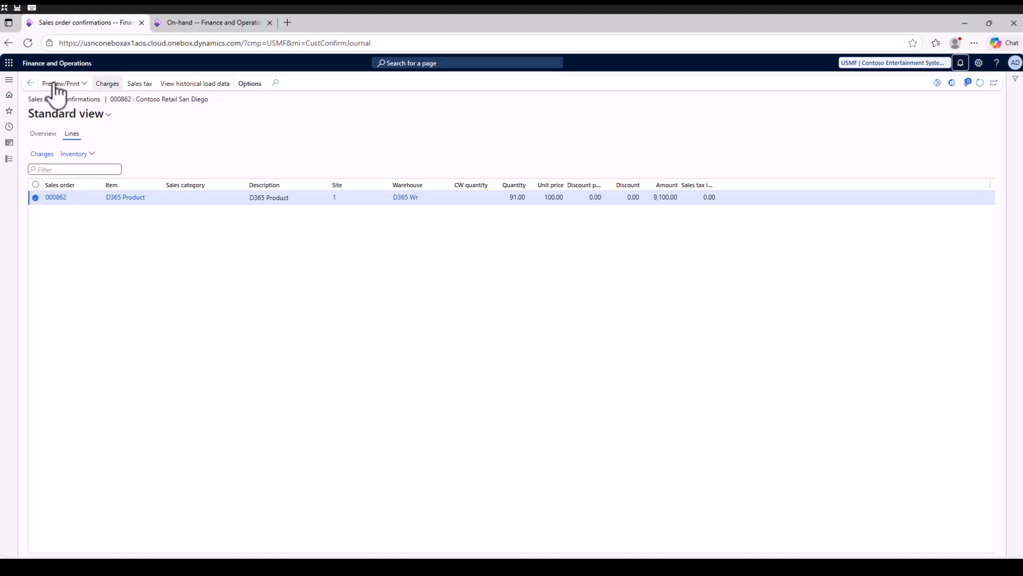
pyautogui.click(30, 83)
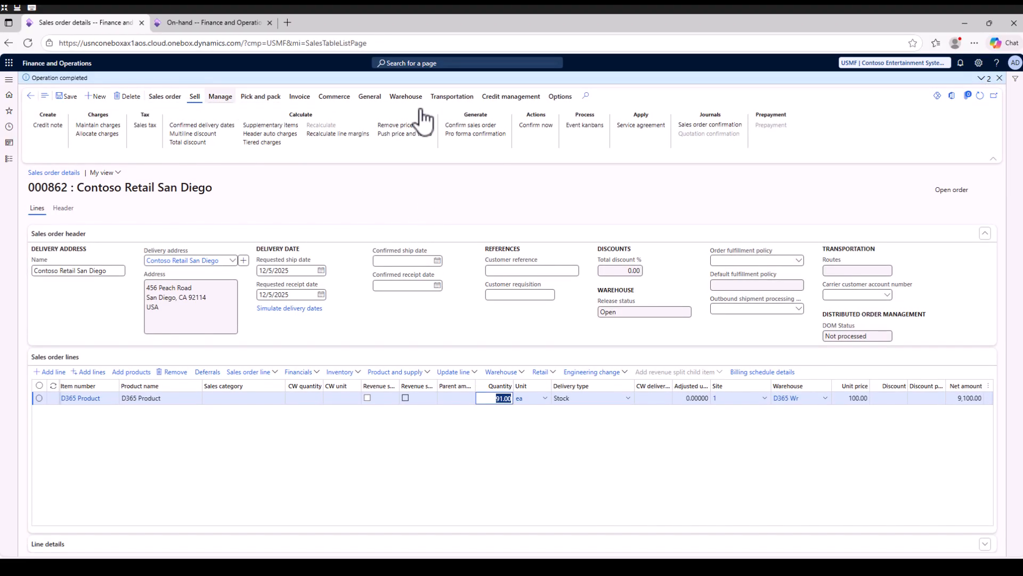
# Step: Generate the order's picking list, check its update quantity and line details, and post it without printing
pyautogui.click(221, 99)
pyautogui.click(264, 97)
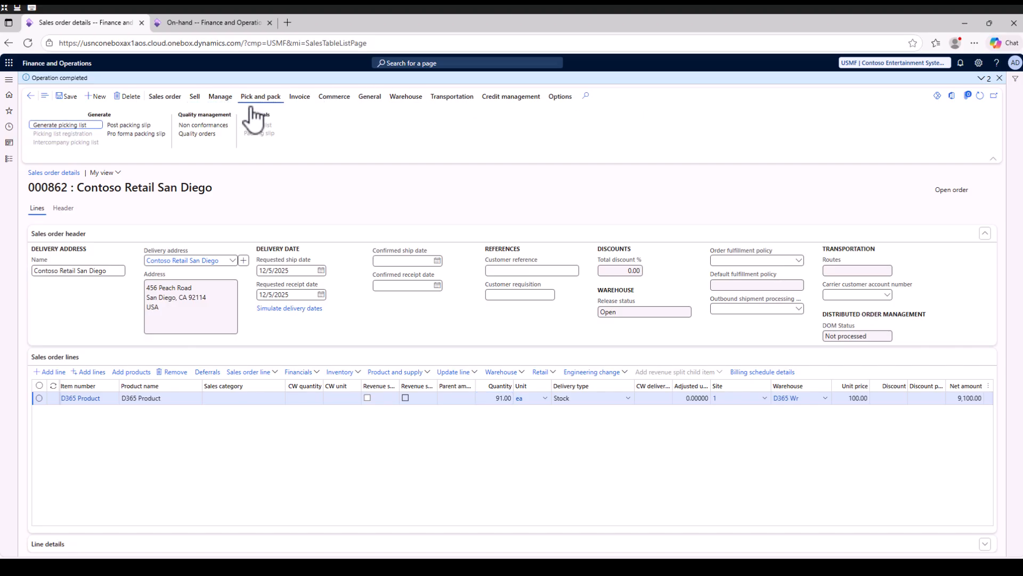
pyautogui.click(69, 127)
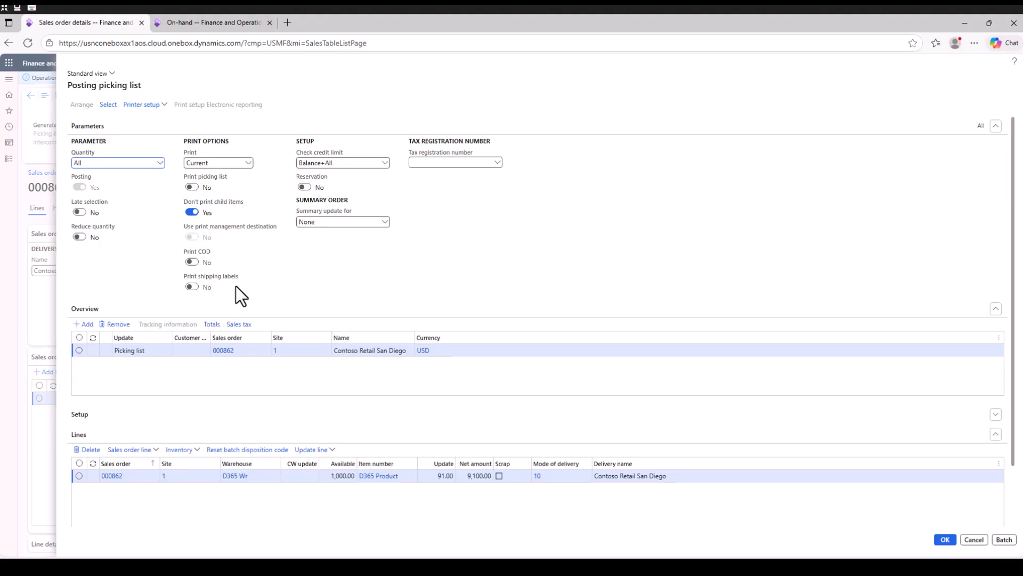
pyautogui.scroll(-2, 224, 368)
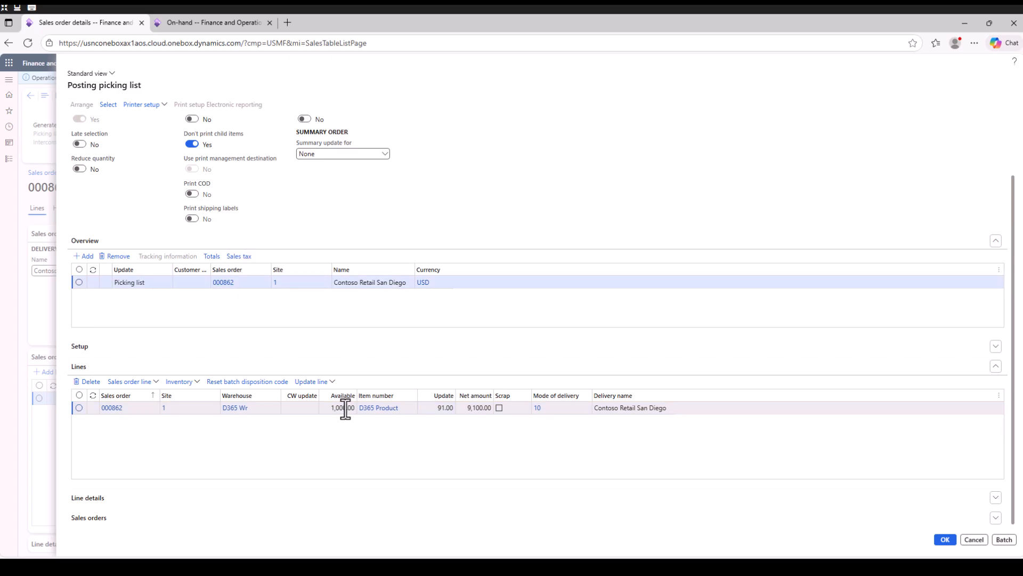
pyautogui.doubleClick(439, 409)
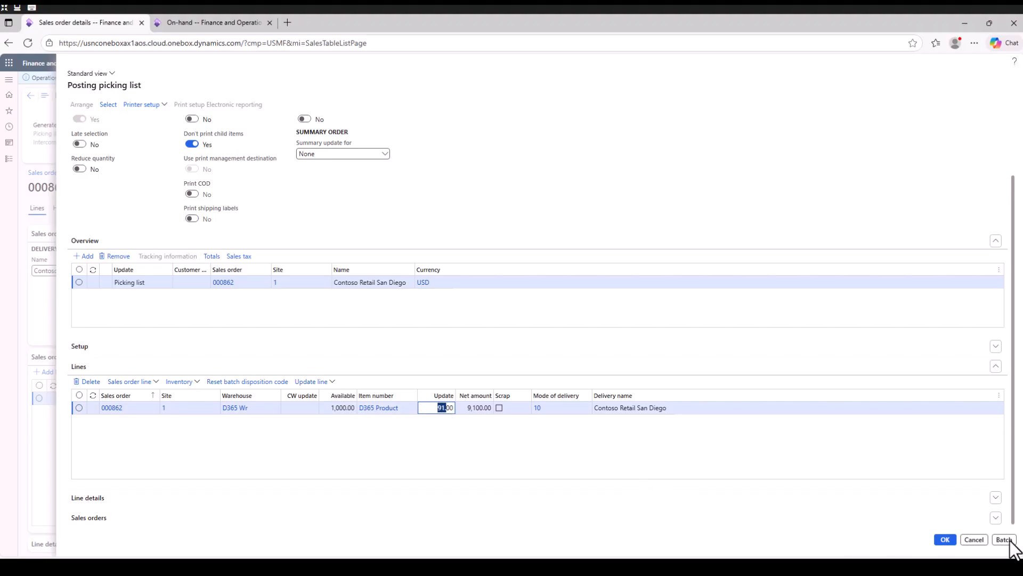
pyautogui.click(996, 498)
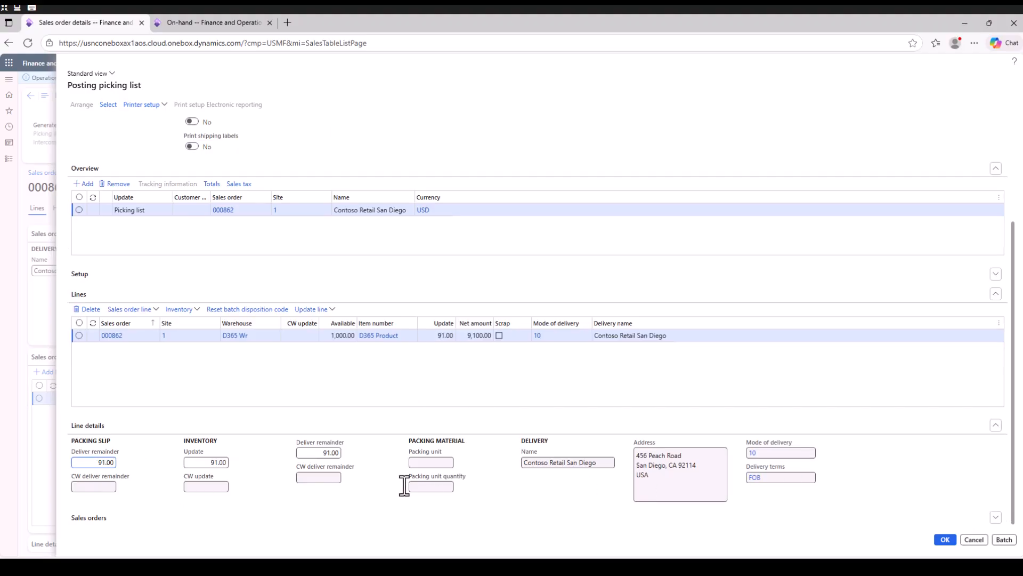
pyautogui.click(945, 541)
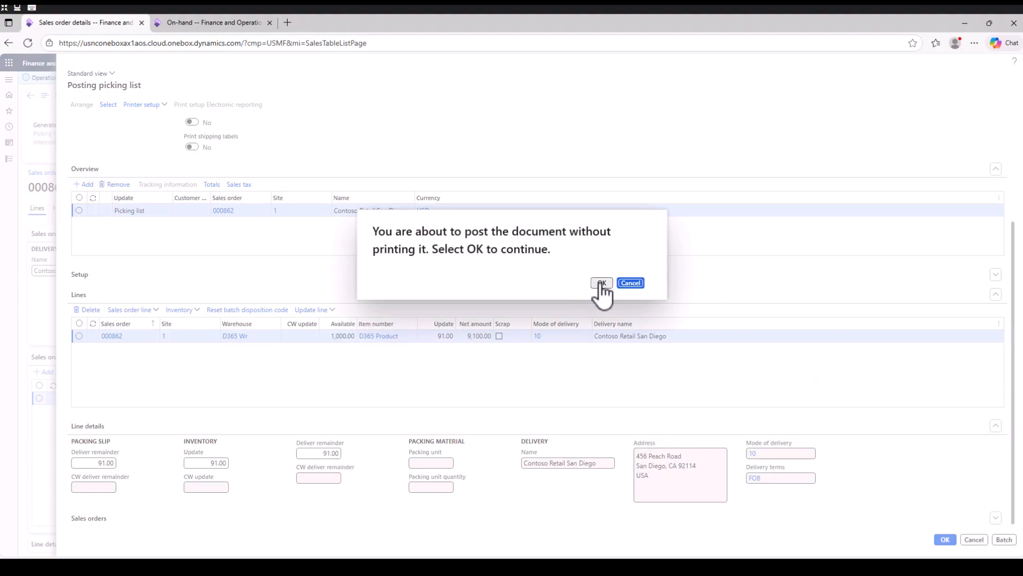
pyautogui.click(600, 283)
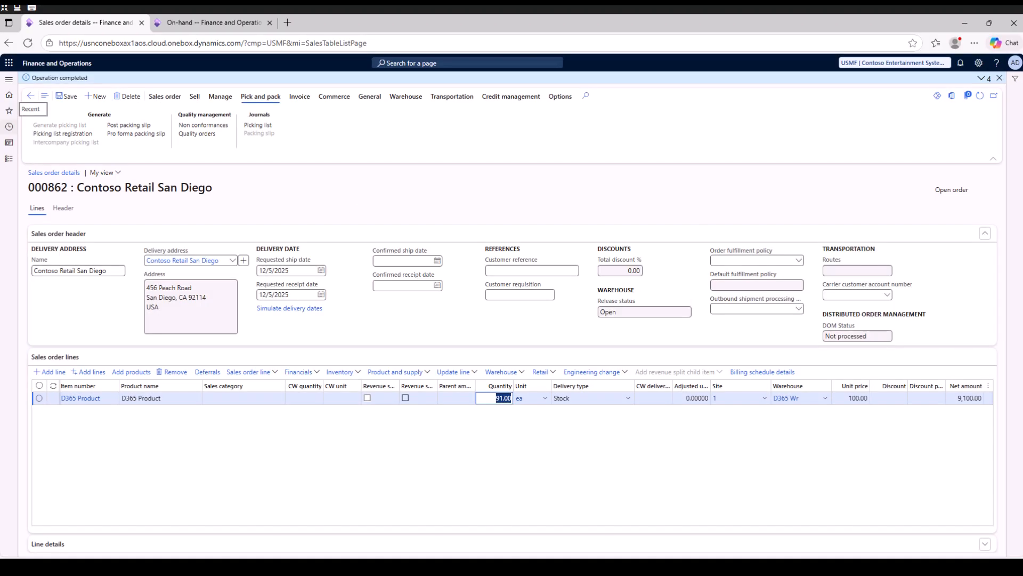
pyautogui.click(464, 201)
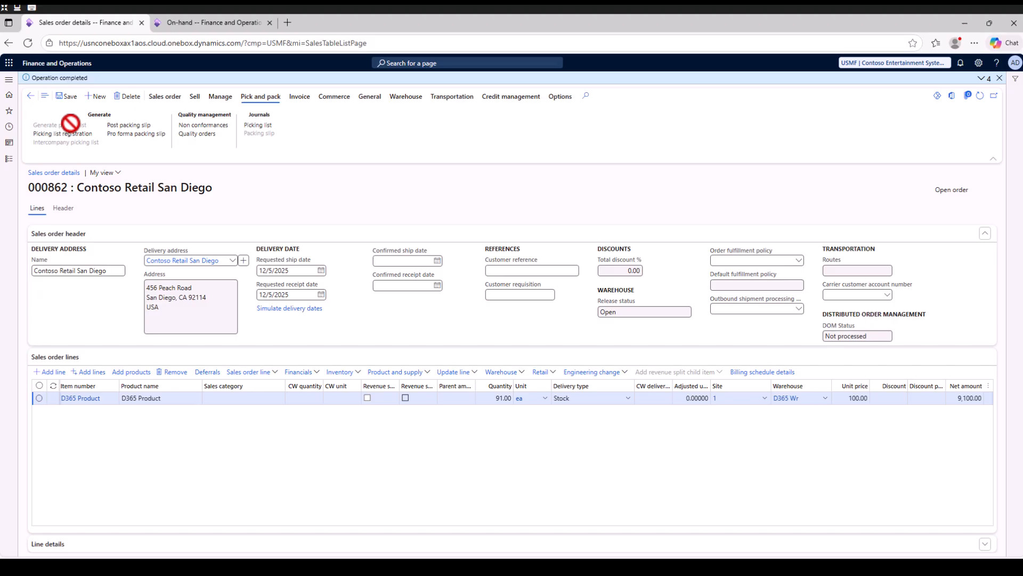
# Step: Register the picking list by updating its D365 Product line to Completed, check the pick quantity, and return to the sales order
pyautogui.click(72, 134)
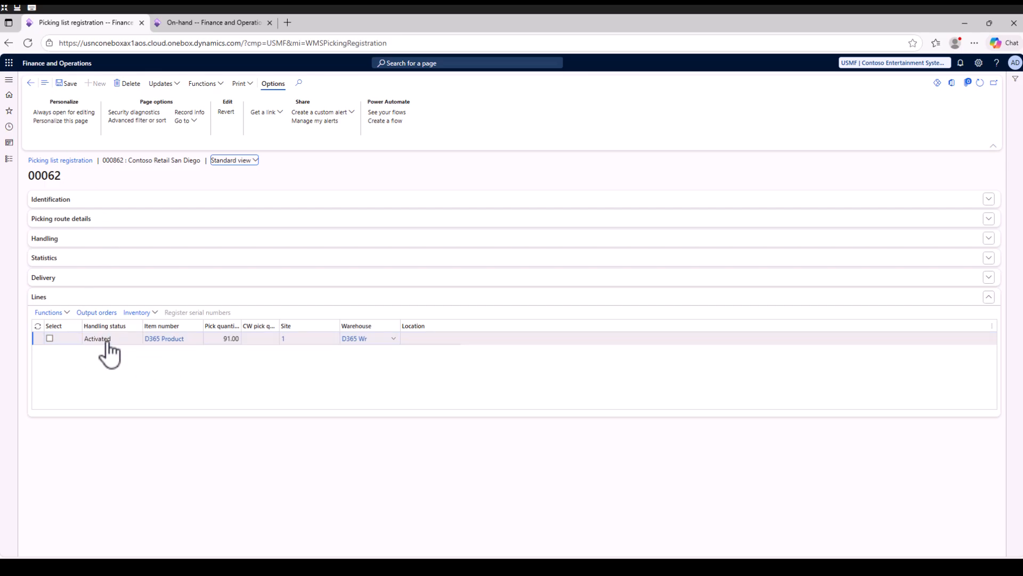
pyautogui.click(168, 85)
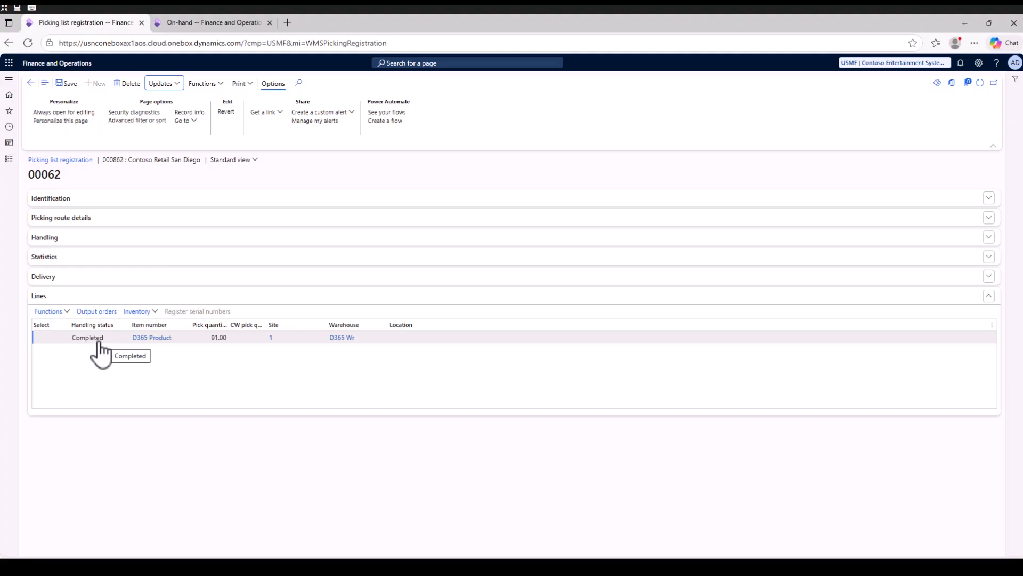
pyautogui.click(227, 339)
pyautogui.doubleClick(227, 338)
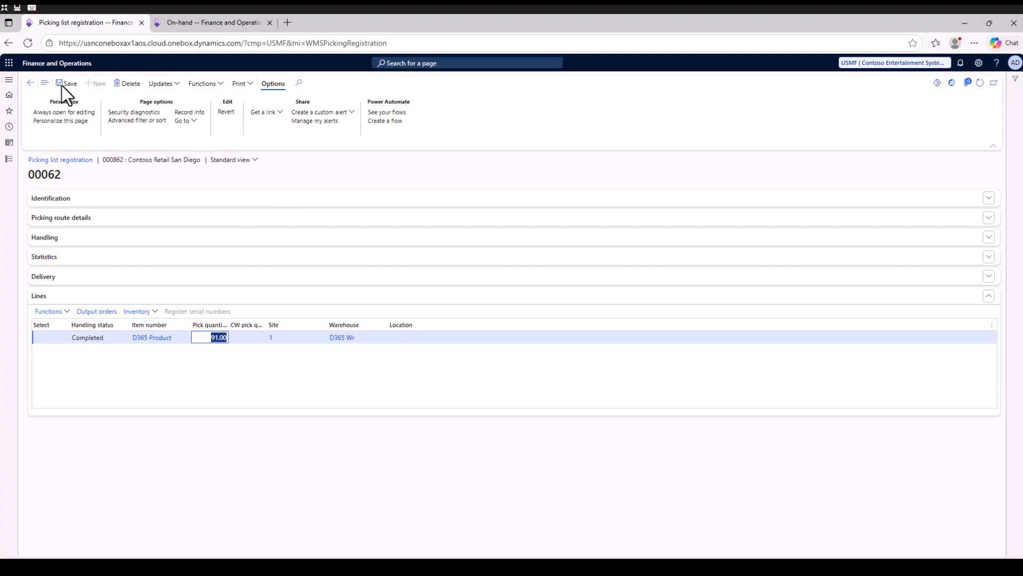
pyautogui.click(30, 83)
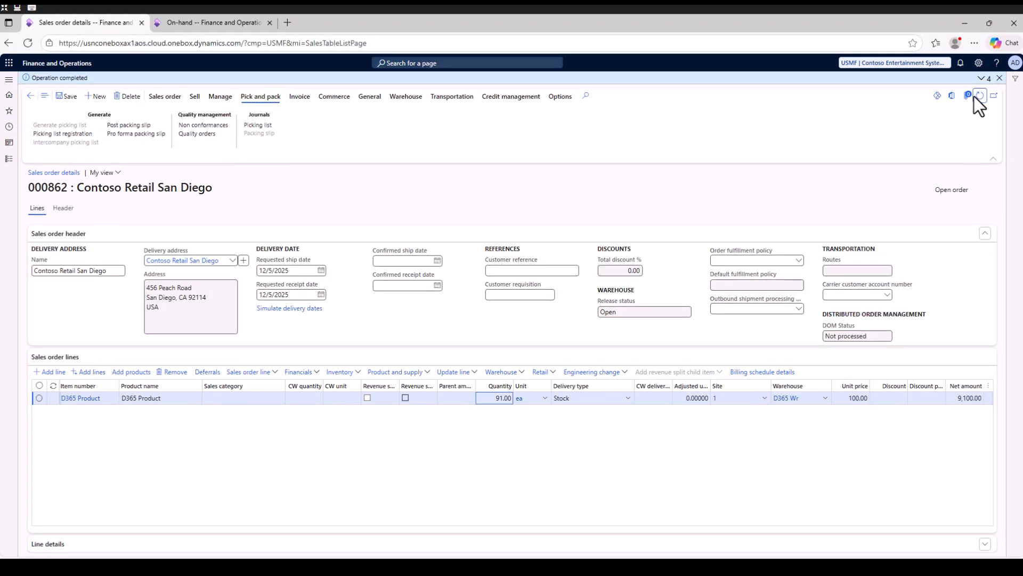
# Step: Post the order's packing slip with the quantity parameter set to All, without printing the document
pyautogui.click(136, 125)
pyautogui.click(128, 125)
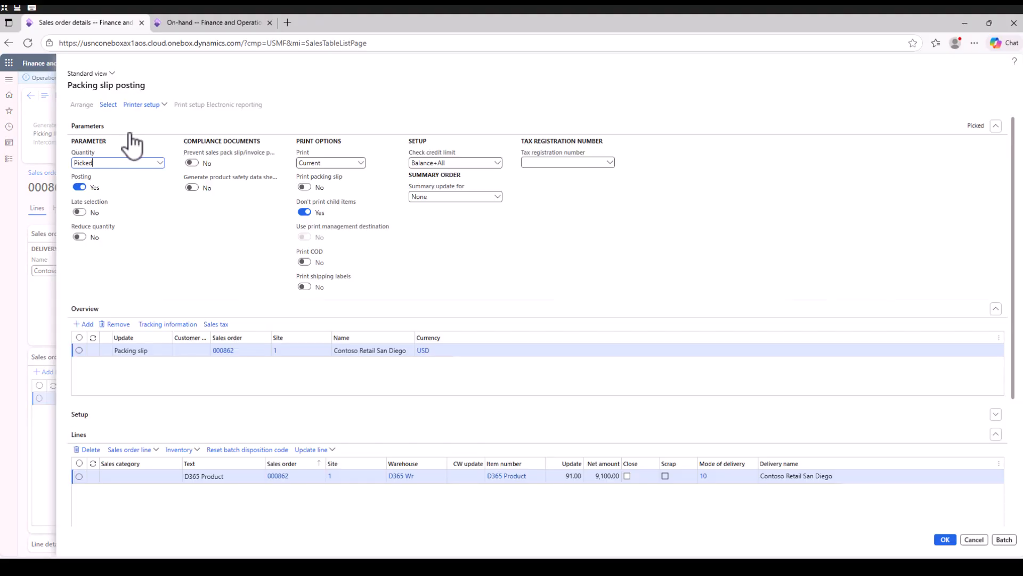
pyautogui.scroll(-3, 159, 242)
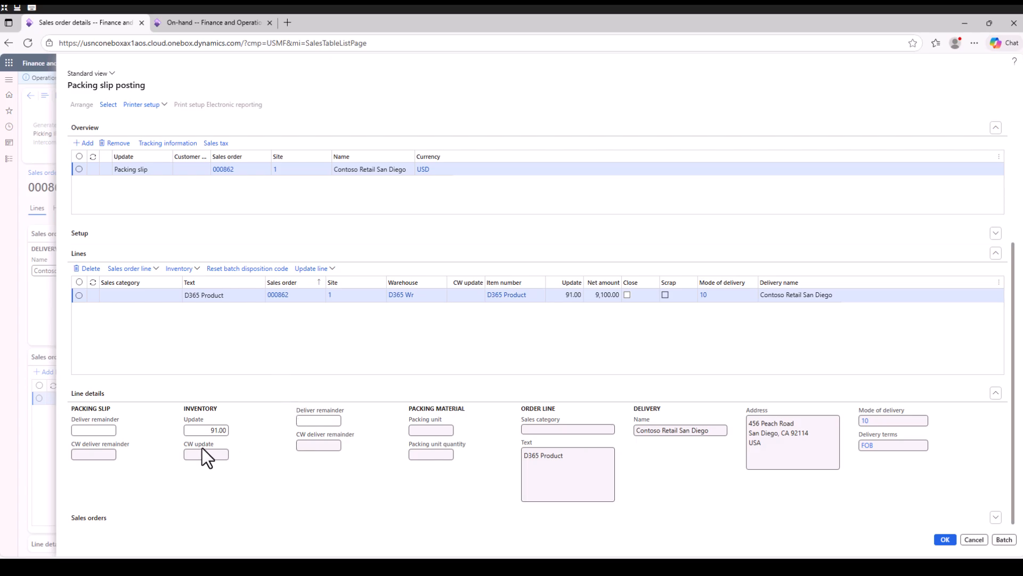
pyautogui.scroll(3, 228, 450)
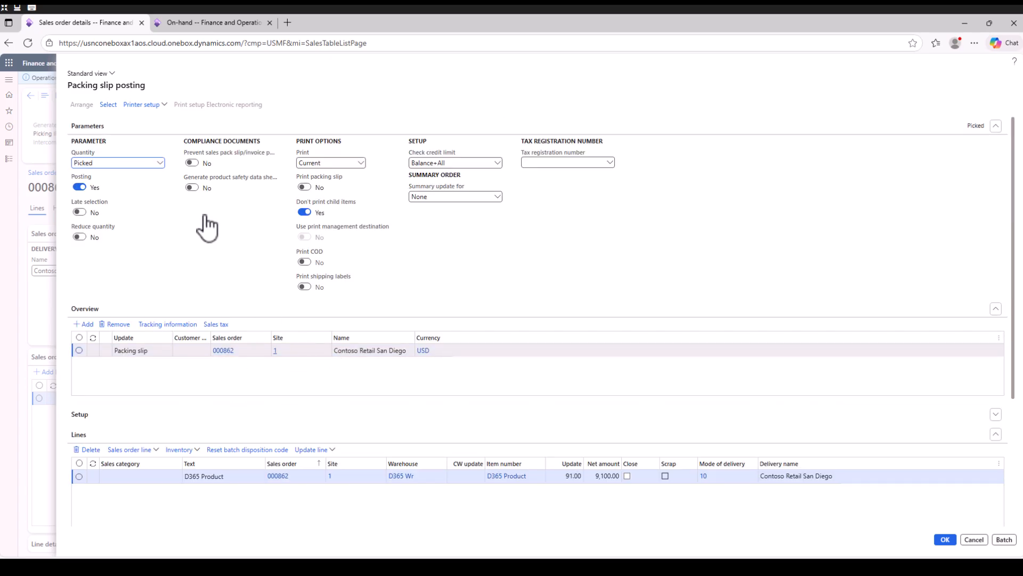
pyautogui.click(160, 163)
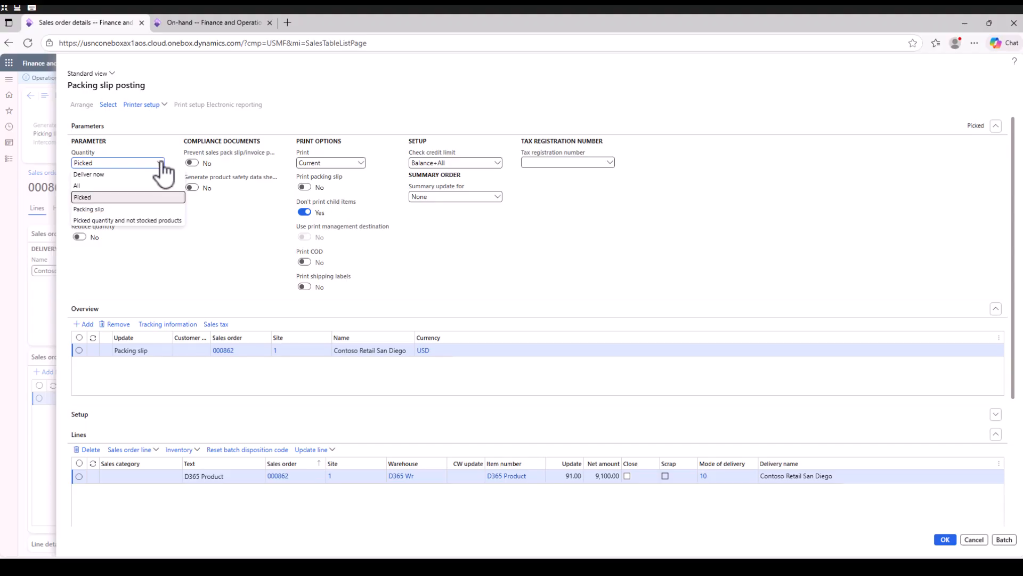
pyautogui.click(90, 185)
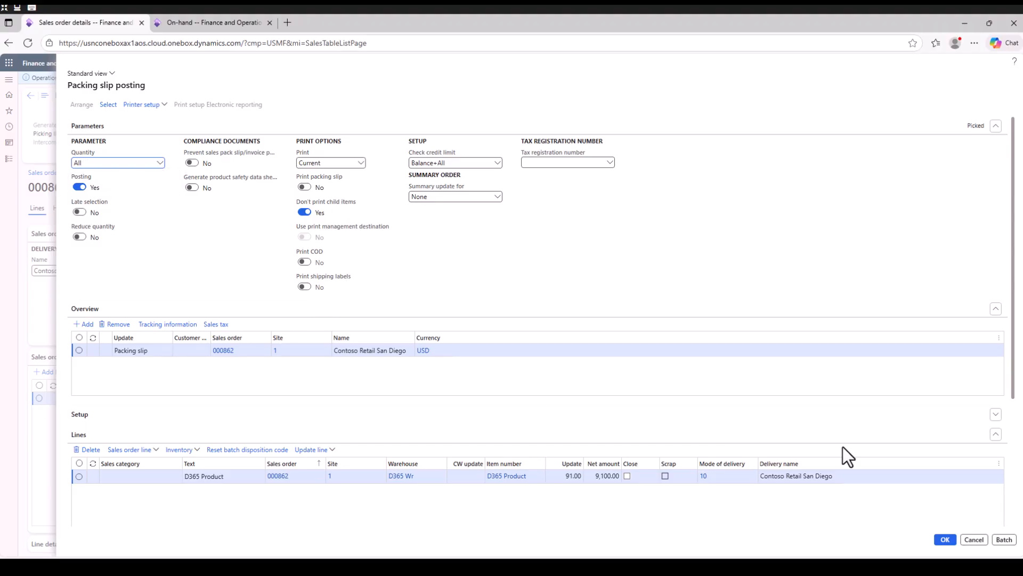
pyautogui.scroll(-3, 739, 430)
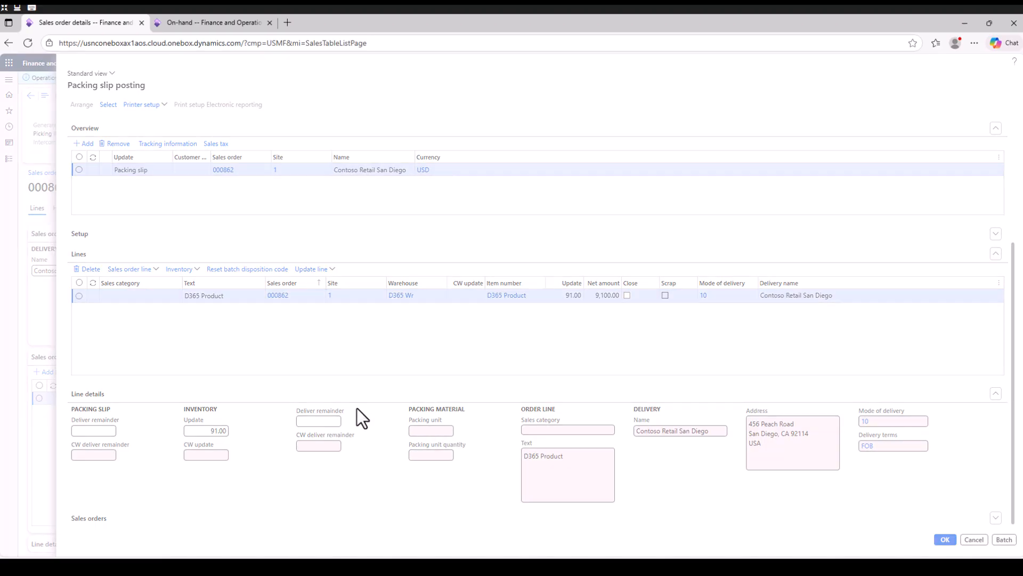
pyautogui.click(595, 283)
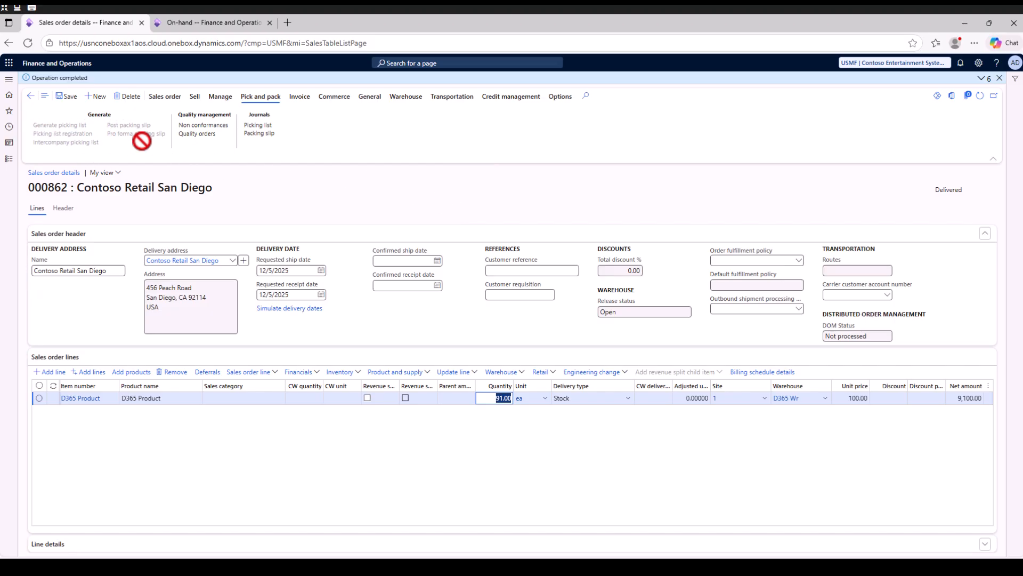
# Step: View the order's posted picking list journal, and open its packing slip journal from the sales order
pyautogui.click(265, 126)
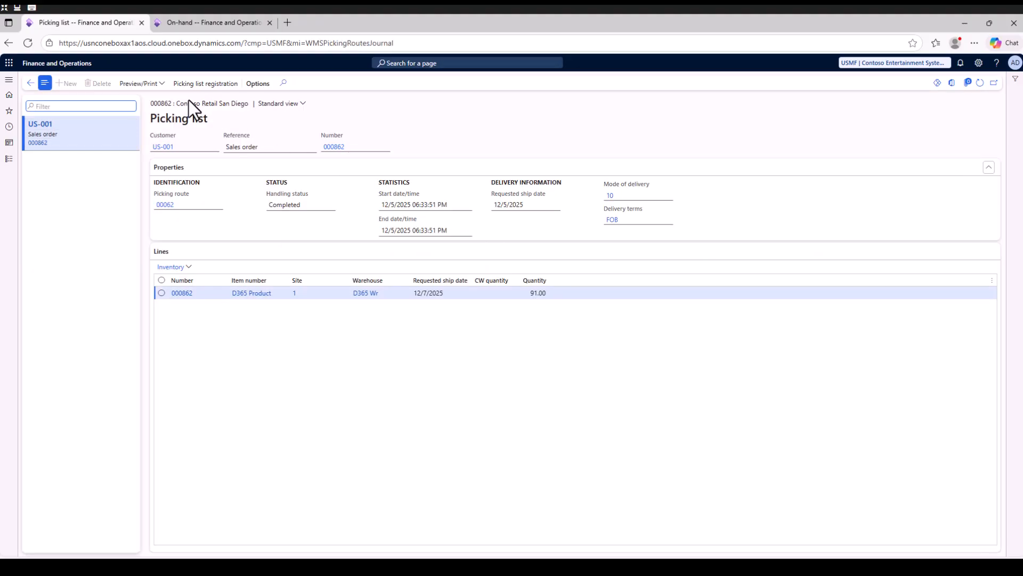
pyautogui.click(30, 84)
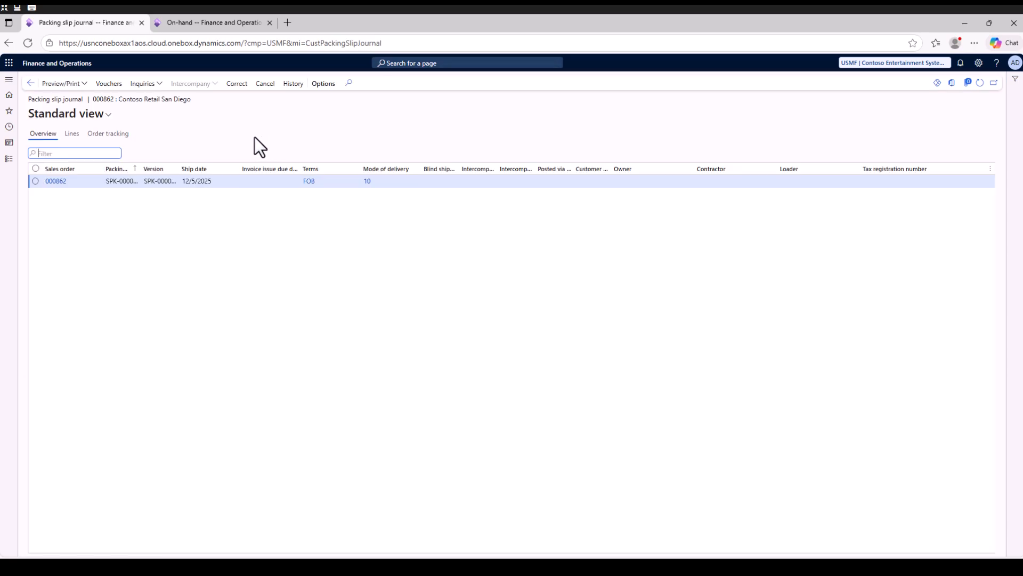
# Step: Return from the packing slip journal to the sales order and start its invoice posting with the quantity parameter set to All
pyautogui.click(36, 181)
pyautogui.click(30, 84)
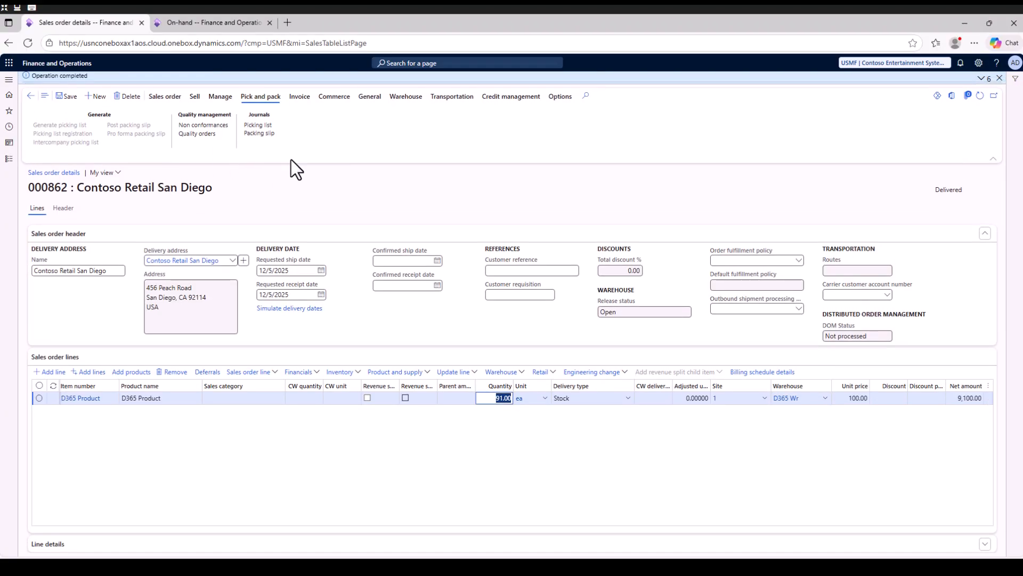
pyautogui.click(298, 100)
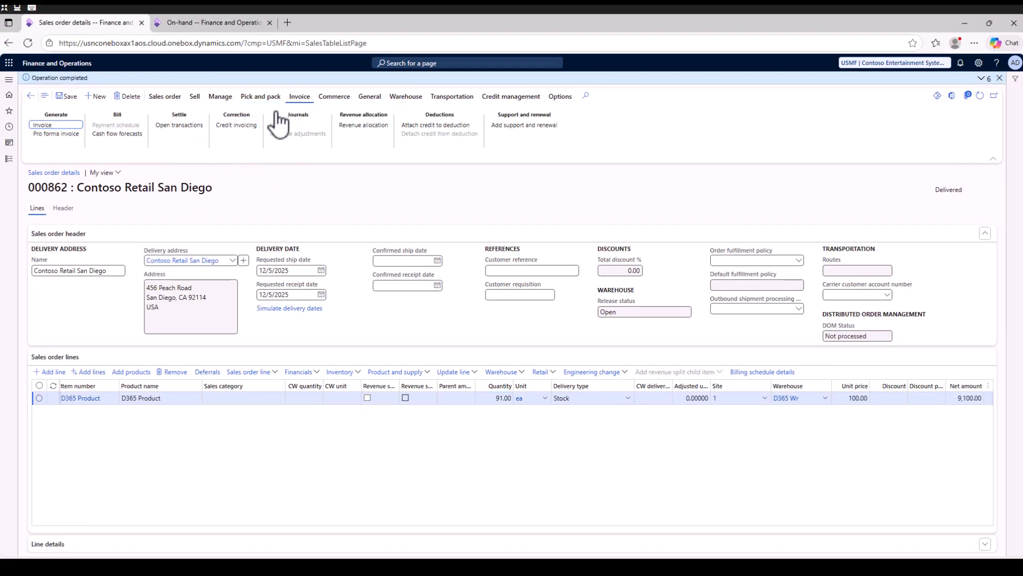
pyautogui.click(47, 125)
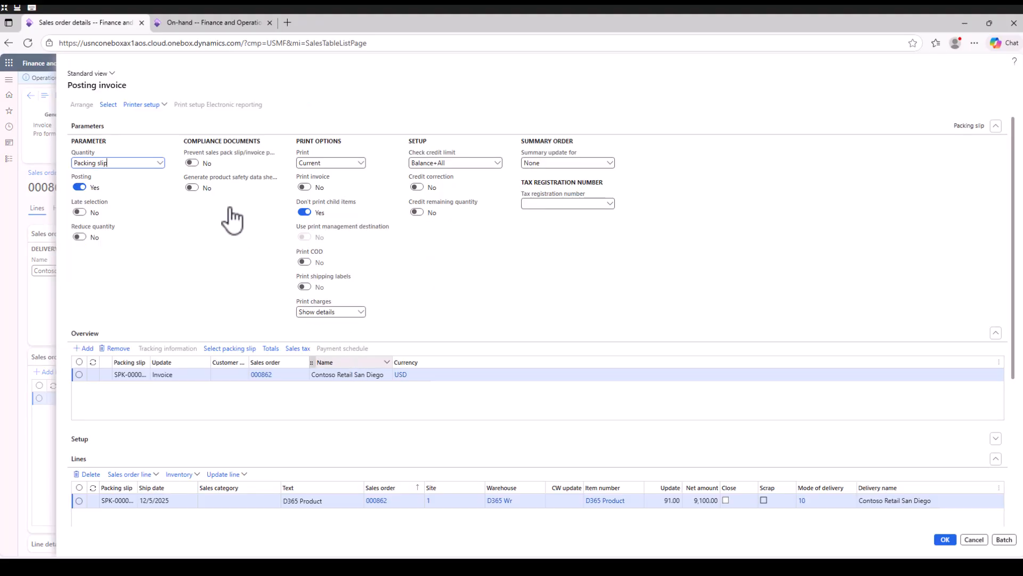
pyautogui.click(158, 165)
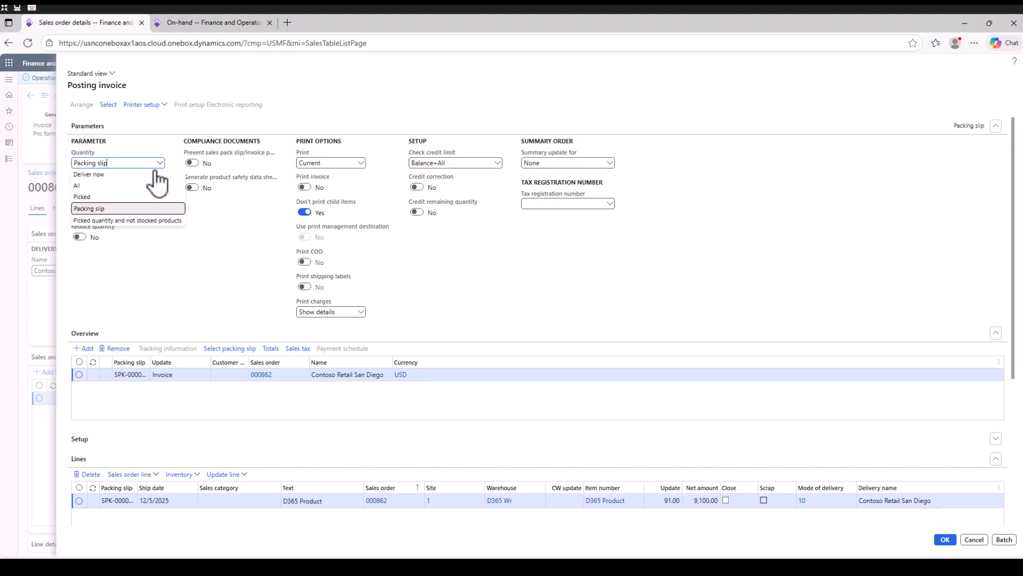
pyautogui.click(80, 186)
# Step: Check the invoice's D365 Product line and line details, and post the invoice without printing the document
pyautogui.scroll(-2, 320, 458)
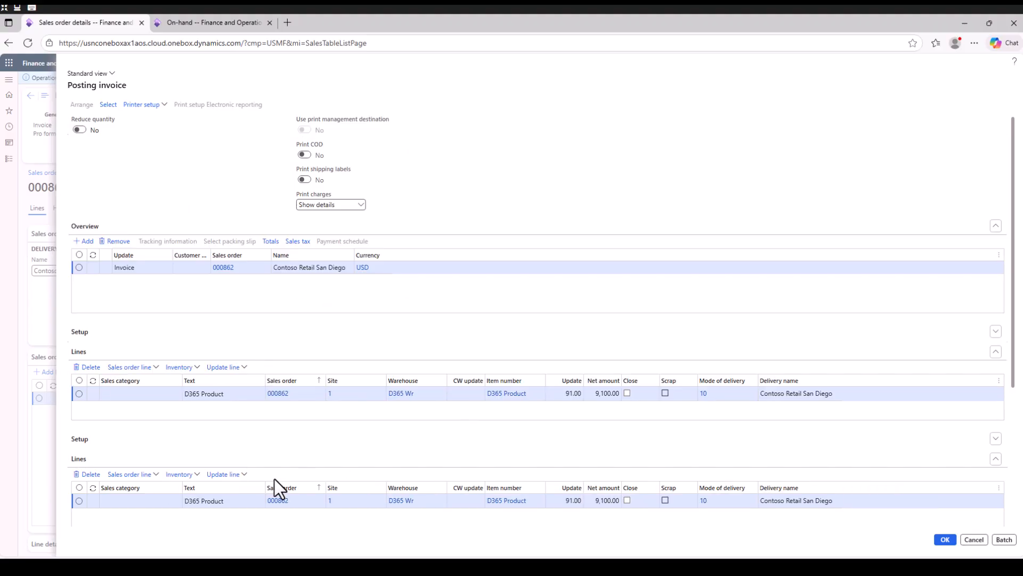
pyautogui.scroll(-2, 357, 470)
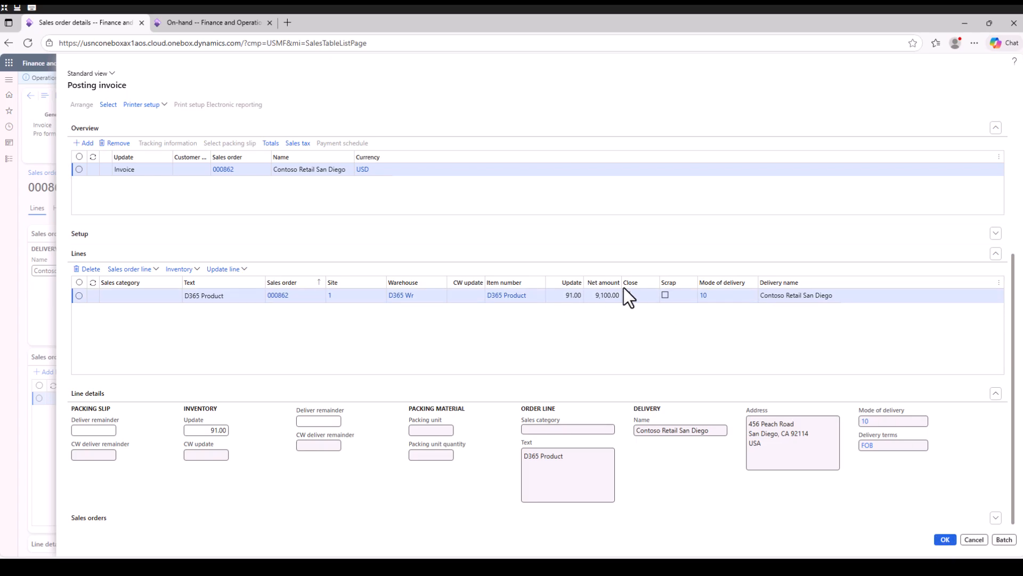
pyautogui.click(944, 539)
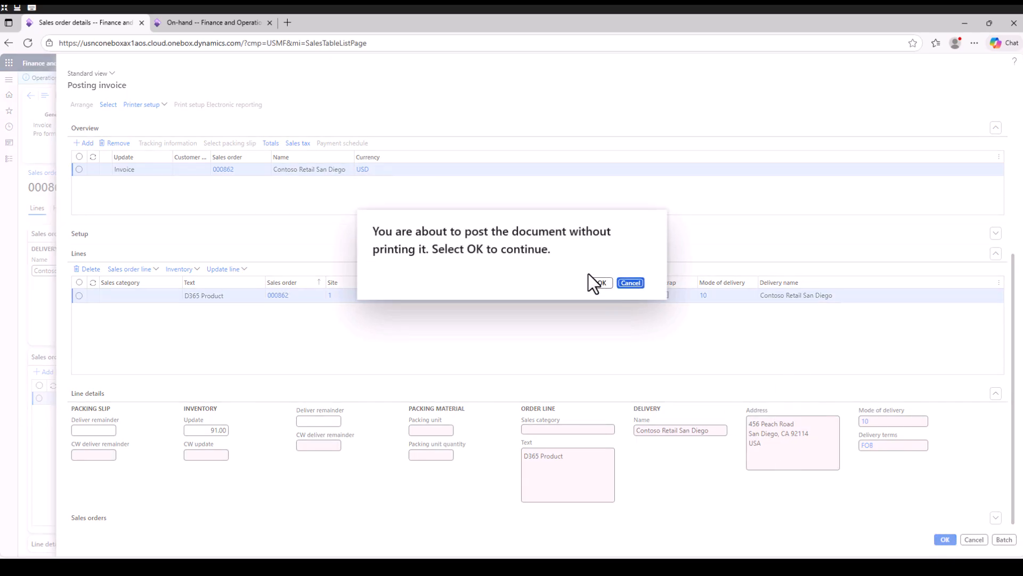
pyautogui.click(601, 283)
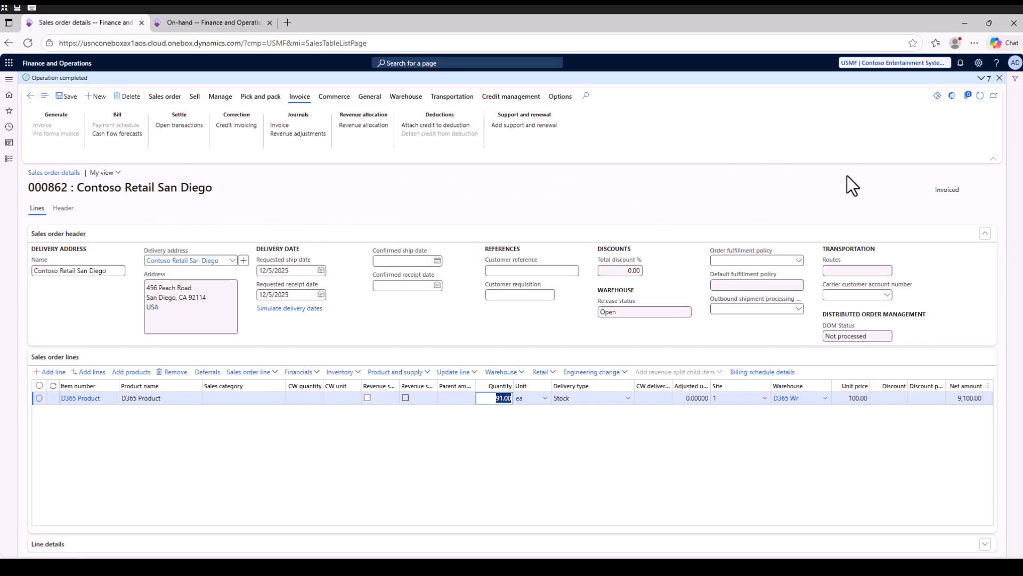
# Step: Check the sales order's status, return to the list of sales orders, and refresh it
pyautogui.doubleClick(939, 190)
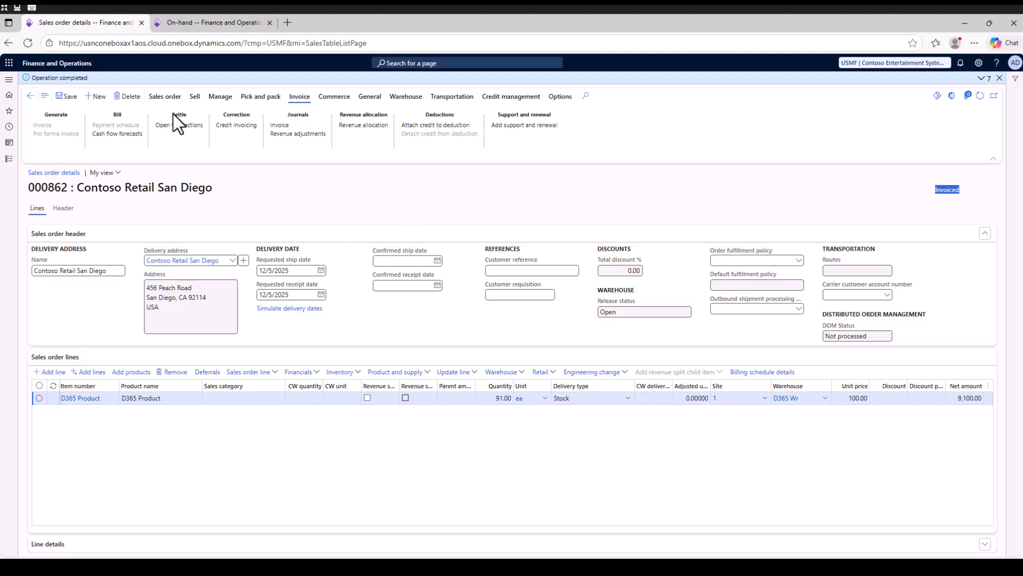
pyautogui.click(30, 96)
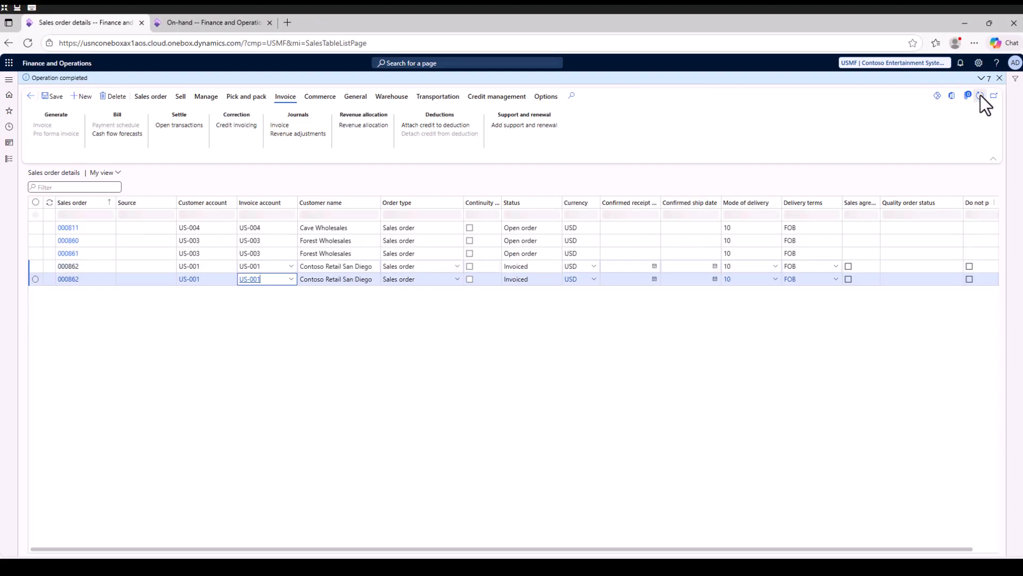
pyautogui.click(981, 95)
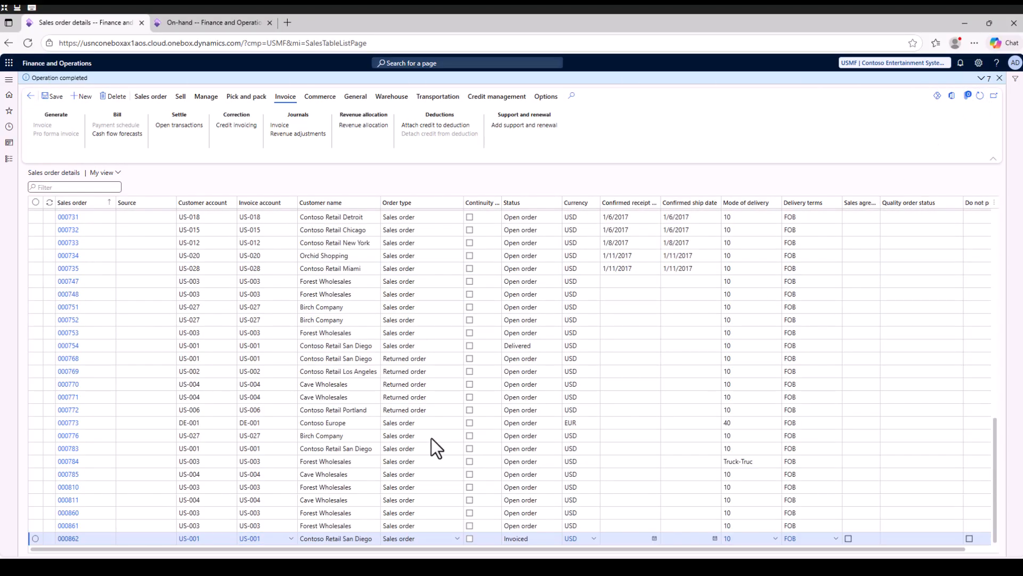